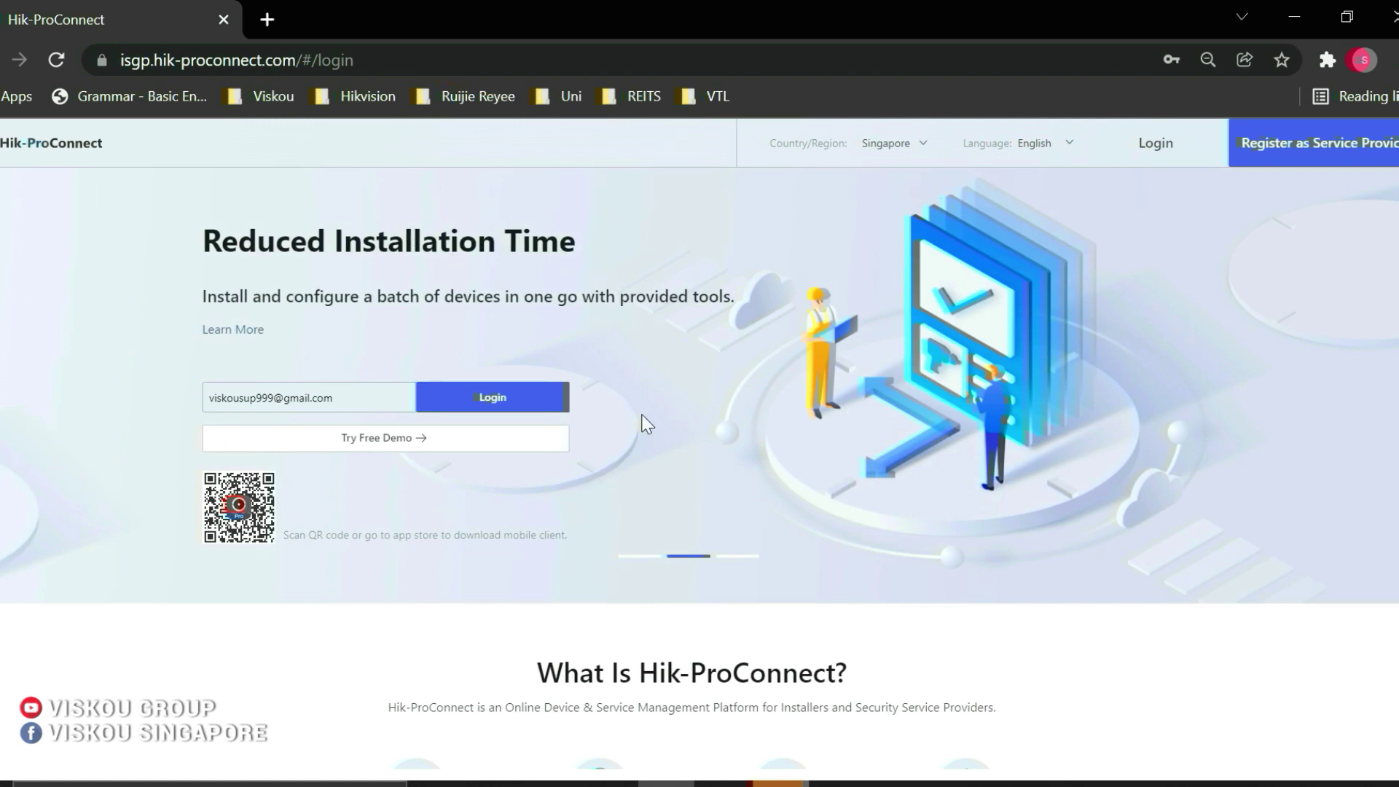
# Step: Open the Welcome login dialog with the saved account name and password pre-filled
pyautogui.click(498, 405)
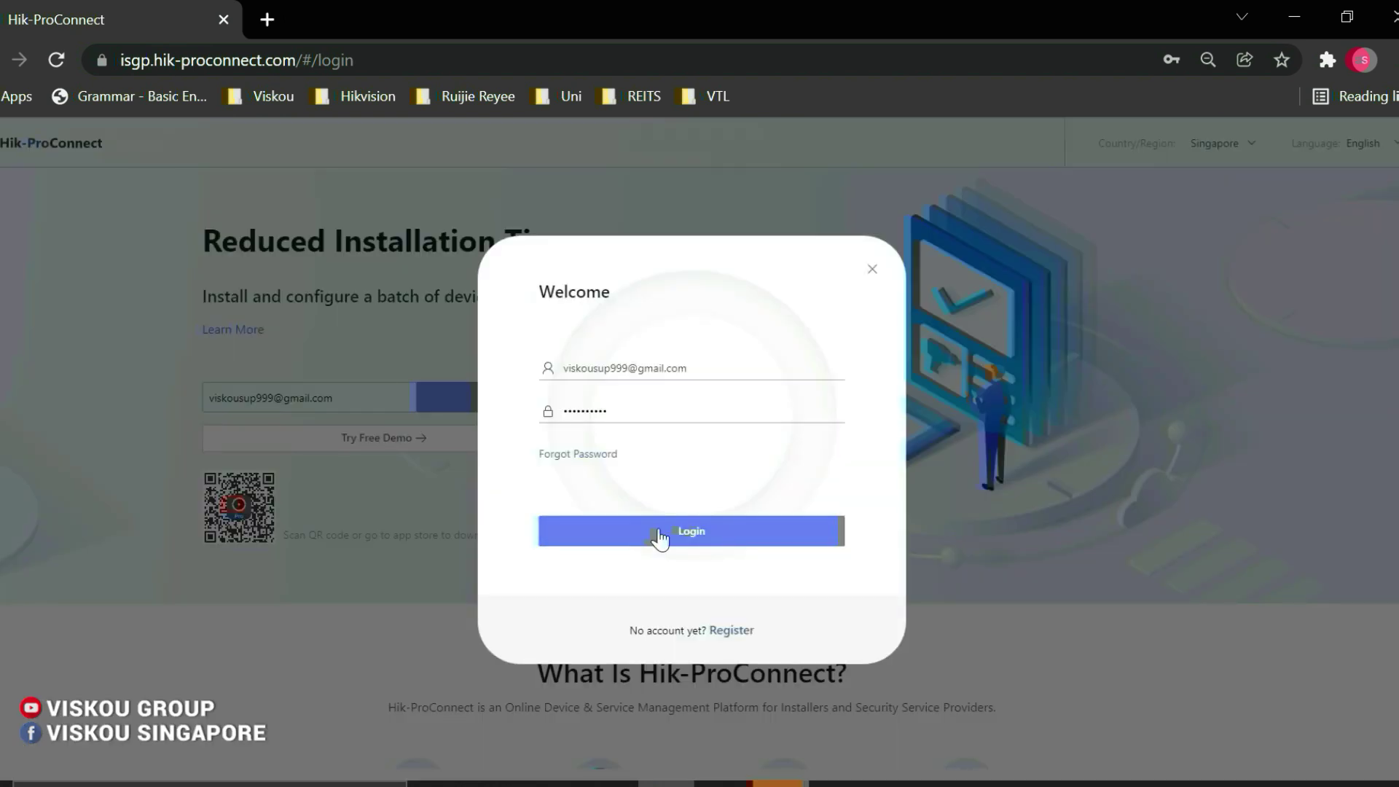
# Step: Sign in with the saved account and expand the Install & Config menu
pyautogui.click(677, 531)
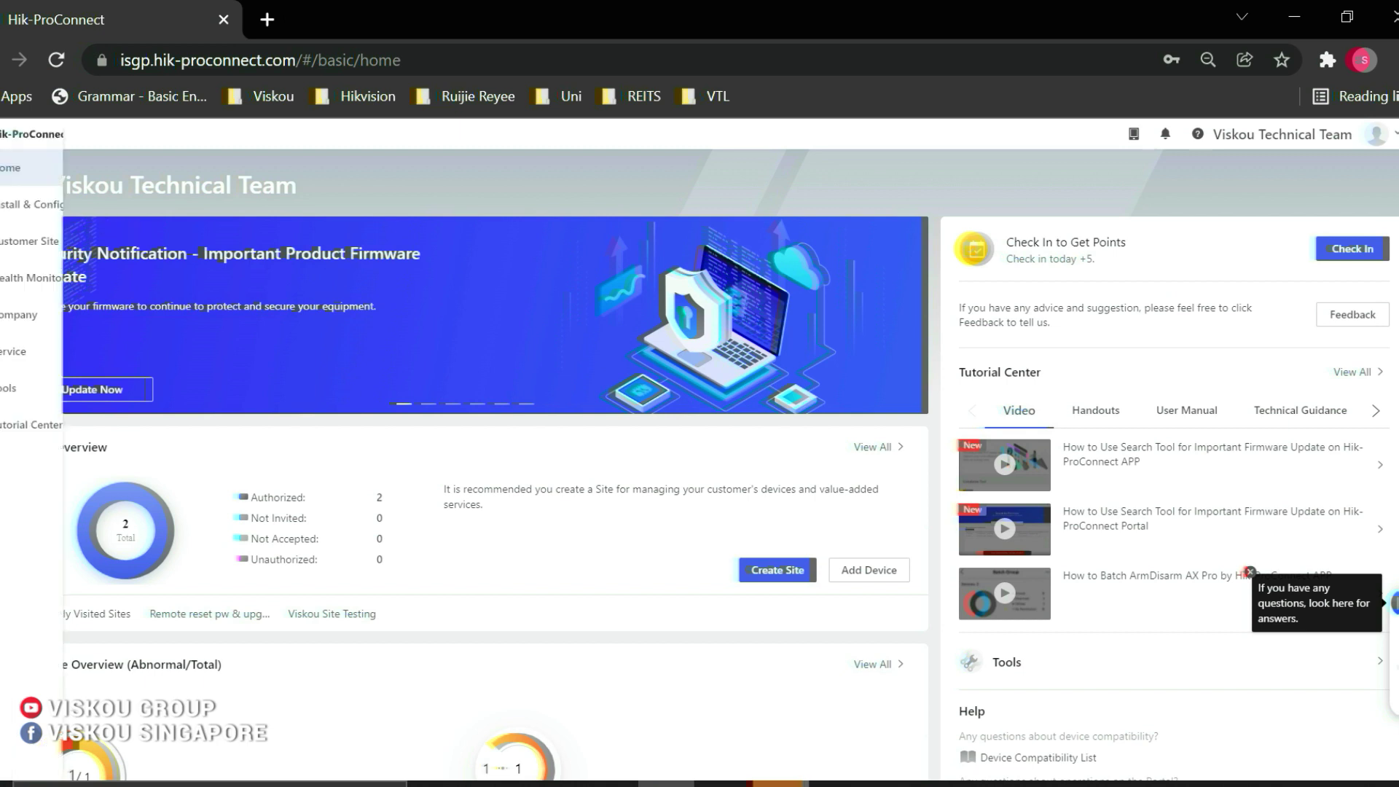
pyautogui.moveTo(55, 207)
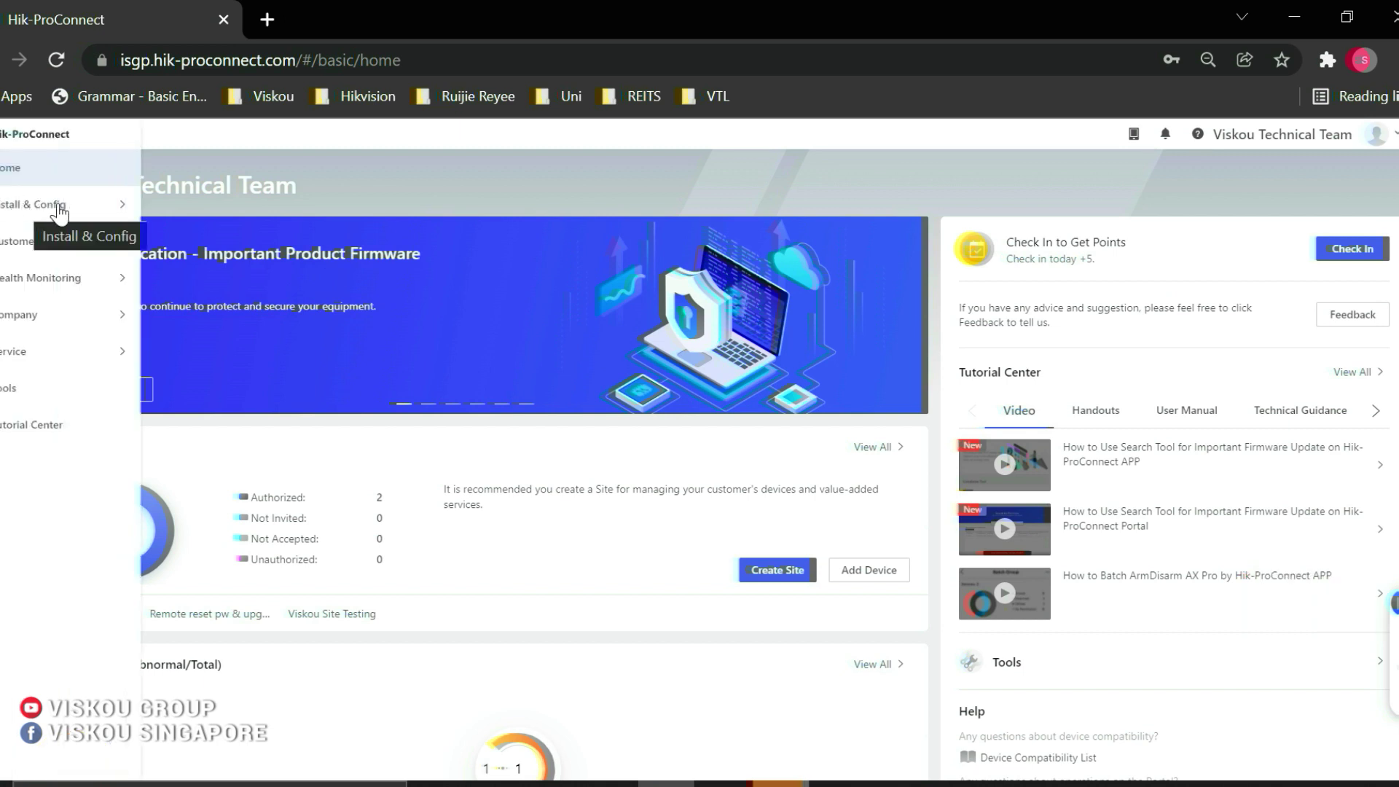
pyautogui.click(122, 206)
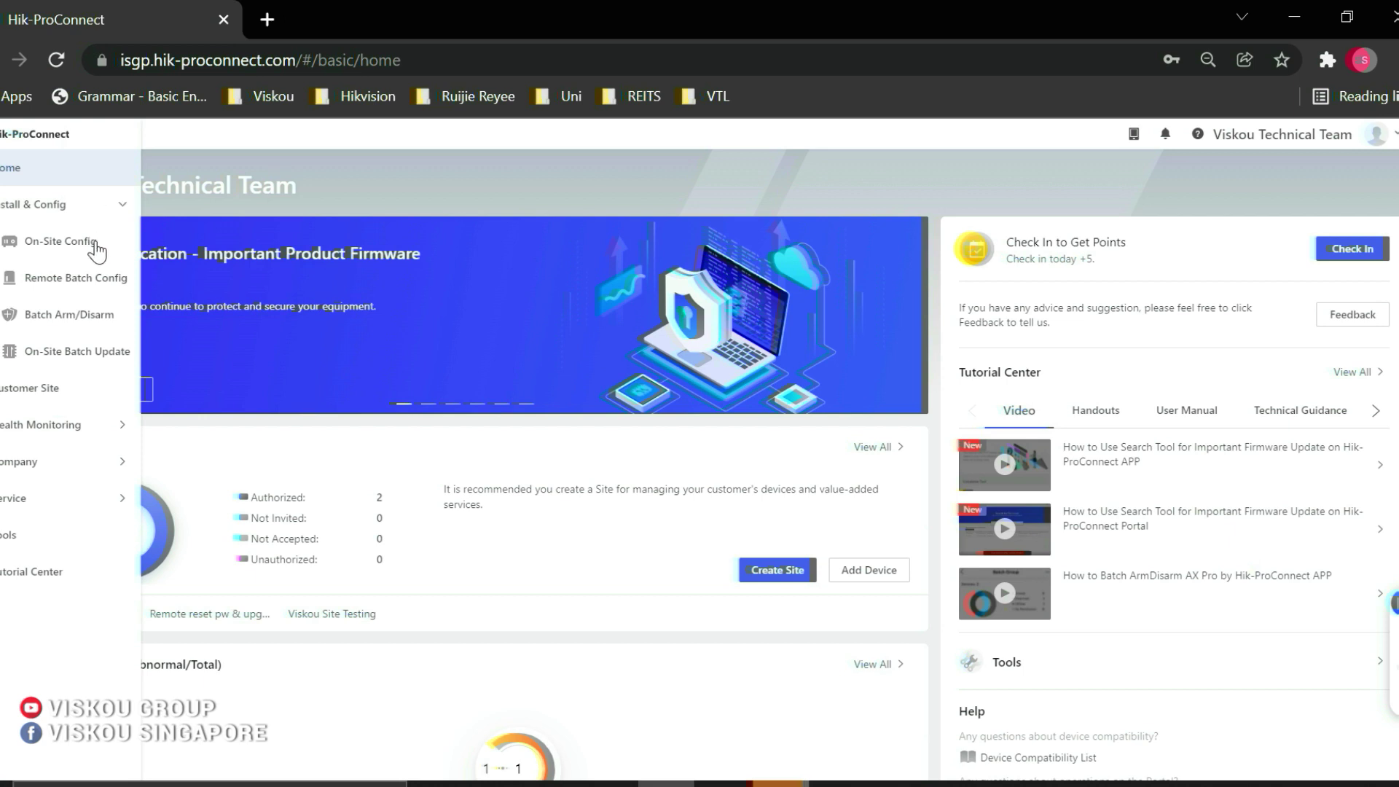
# Step: Open On-Site Config and review the already-activated devices in the Activate Devices list
pyautogui.click(95, 243)
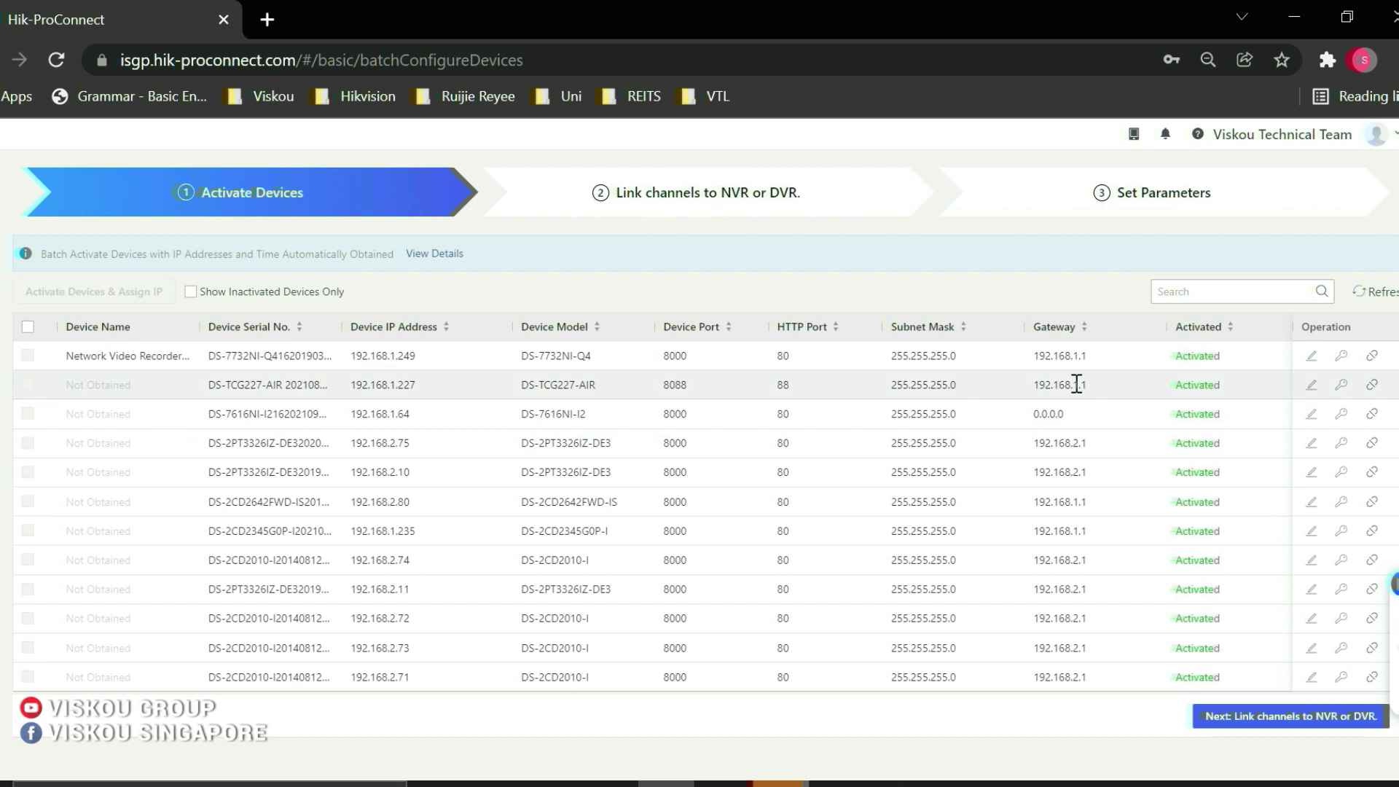
pyautogui.scroll(-3, 583, 411)
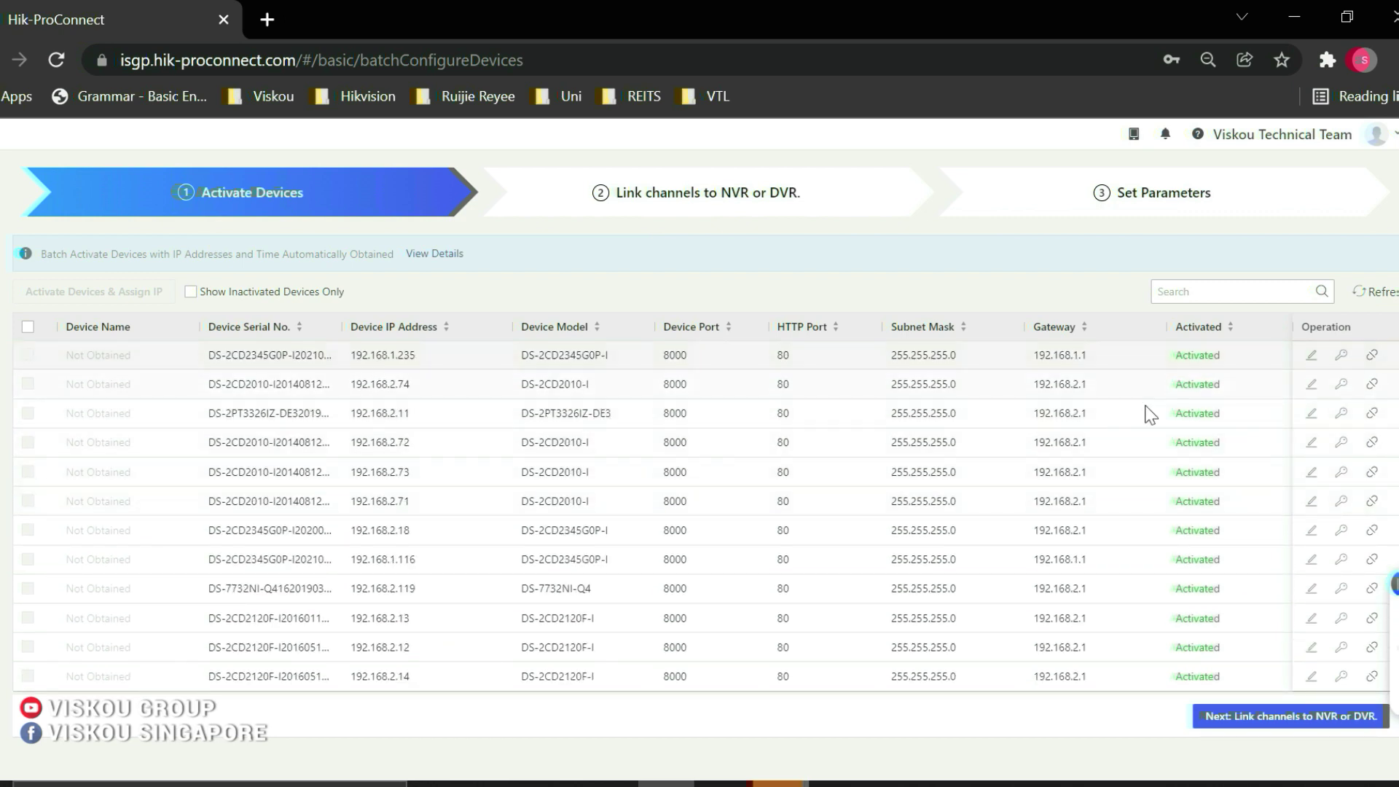
pyautogui.scroll(3, 1149, 414)
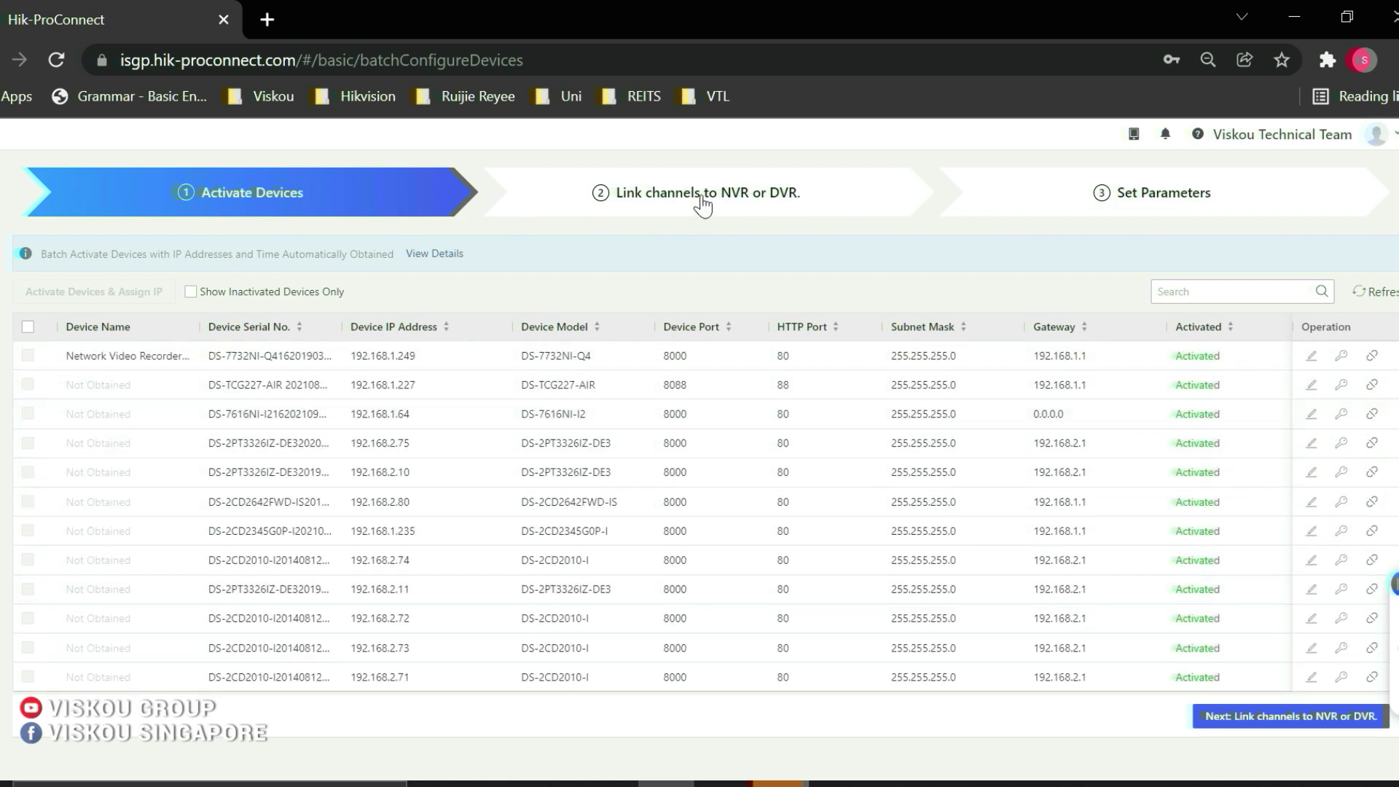
# Step: Go to Link Channels and log in to the NVR at 192.168.1.64
pyautogui.click(701, 196)
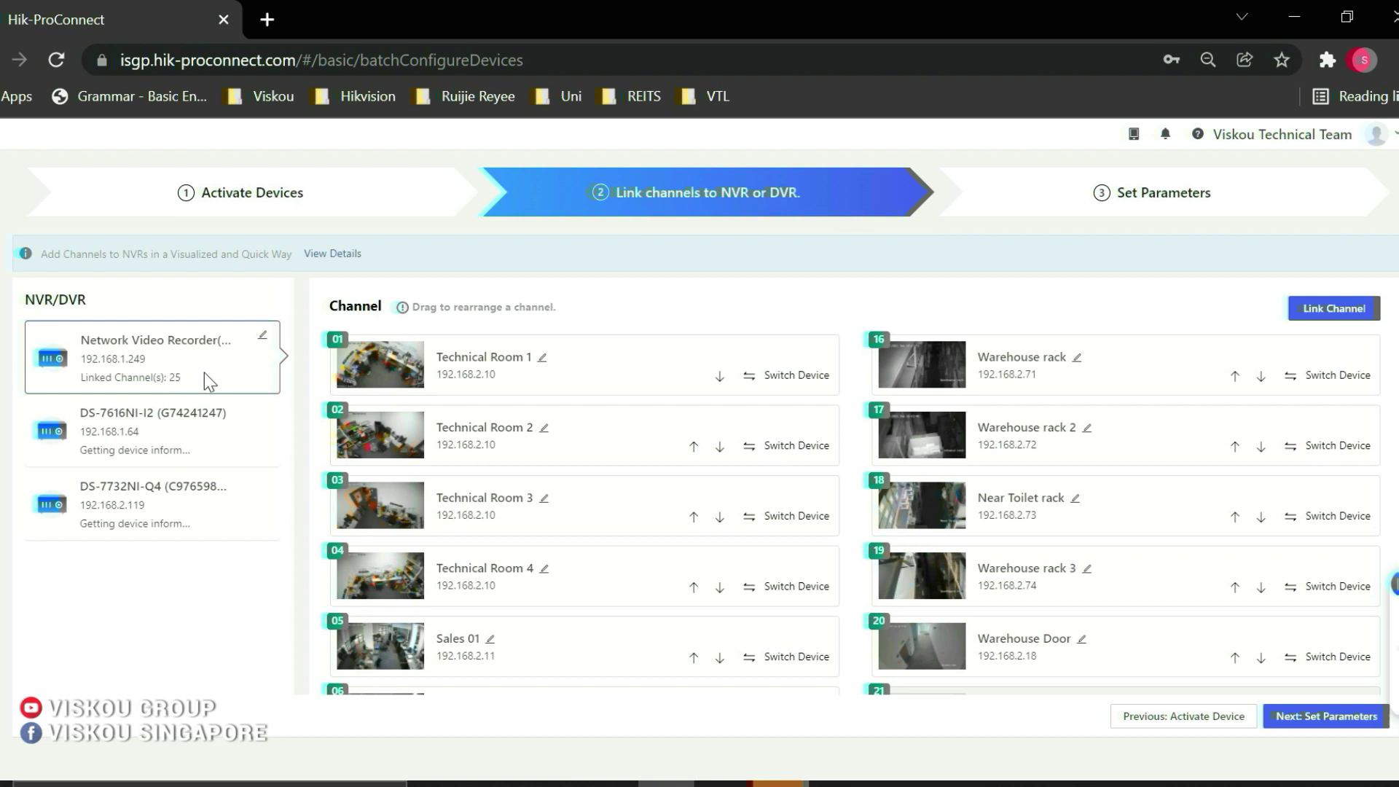
pyautogui.click(182, 437)
pyautogui.click(1057, 267)
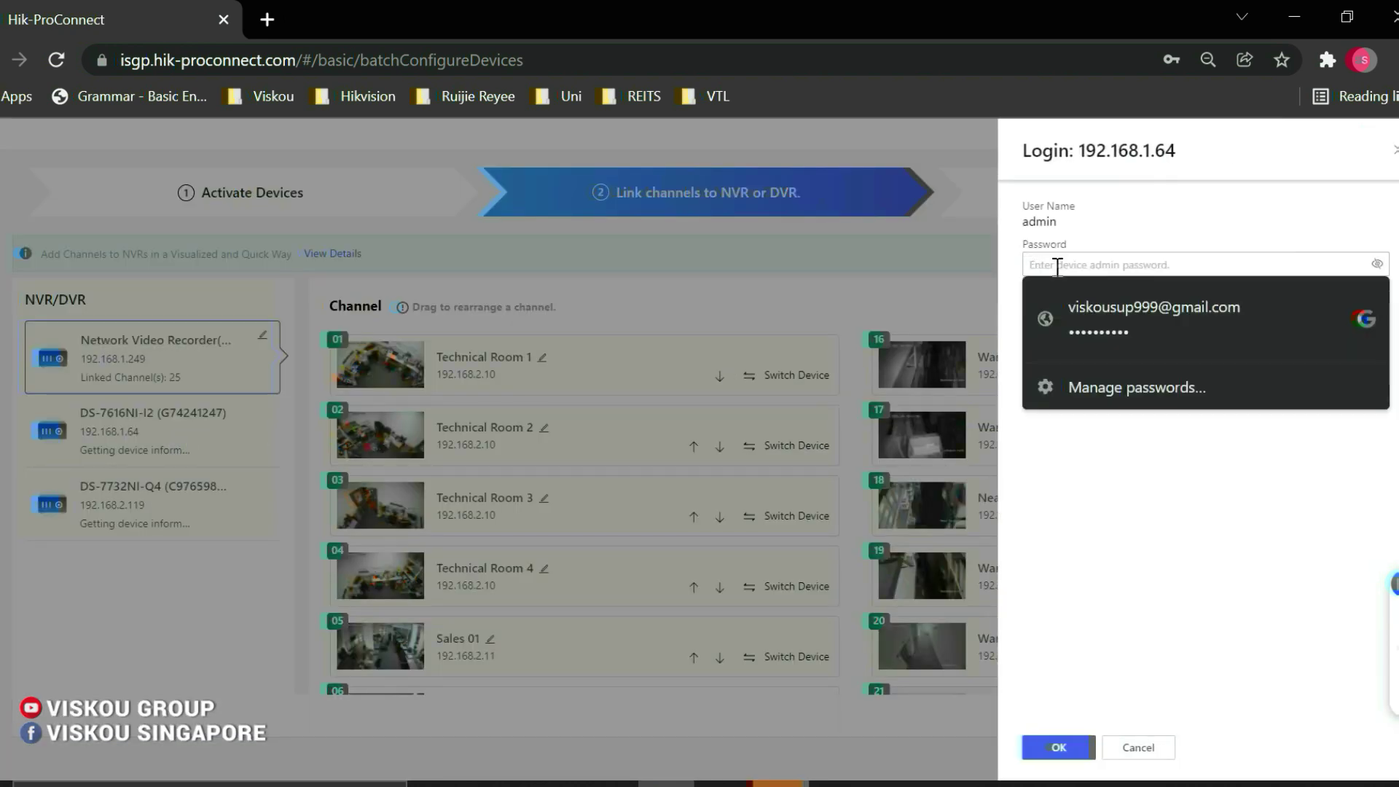
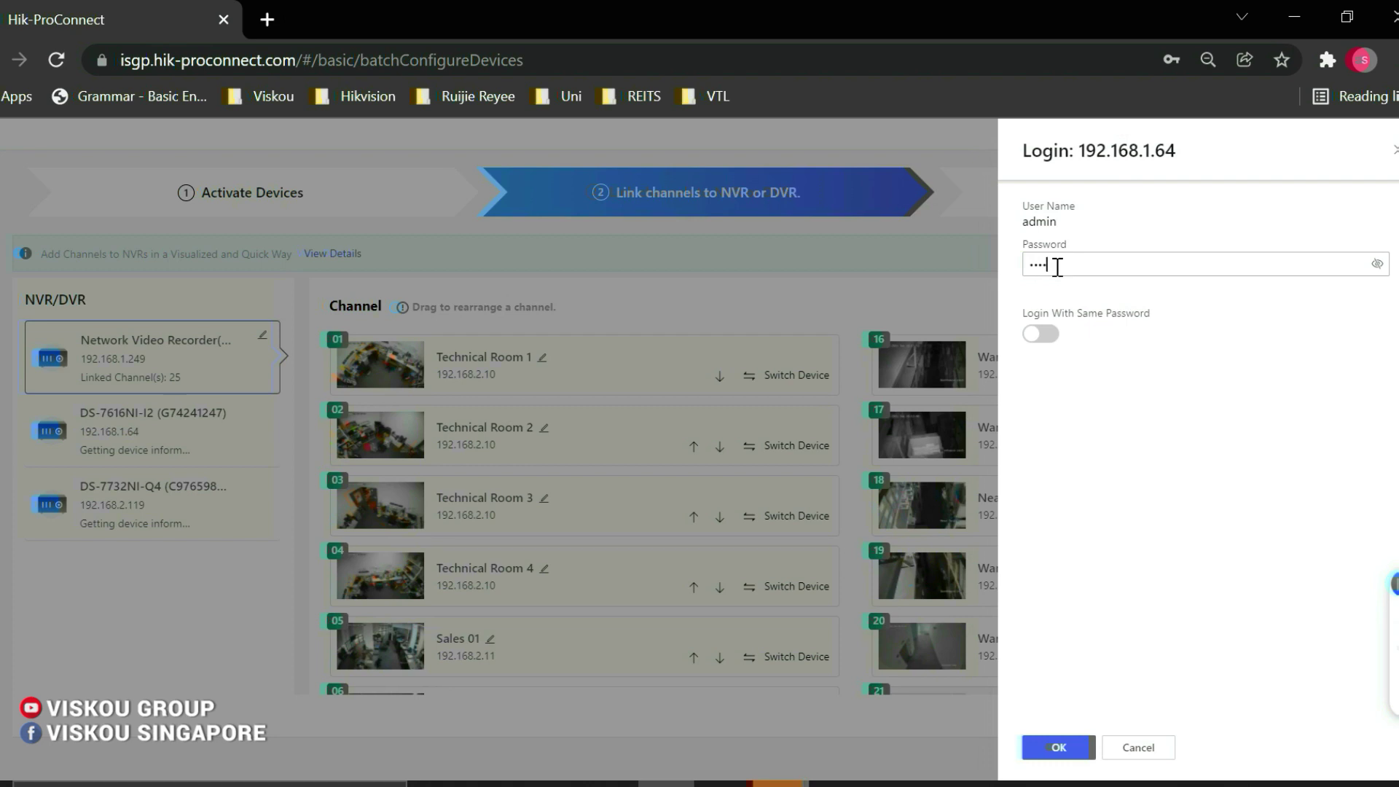
pyautogui.click(1058, 747)
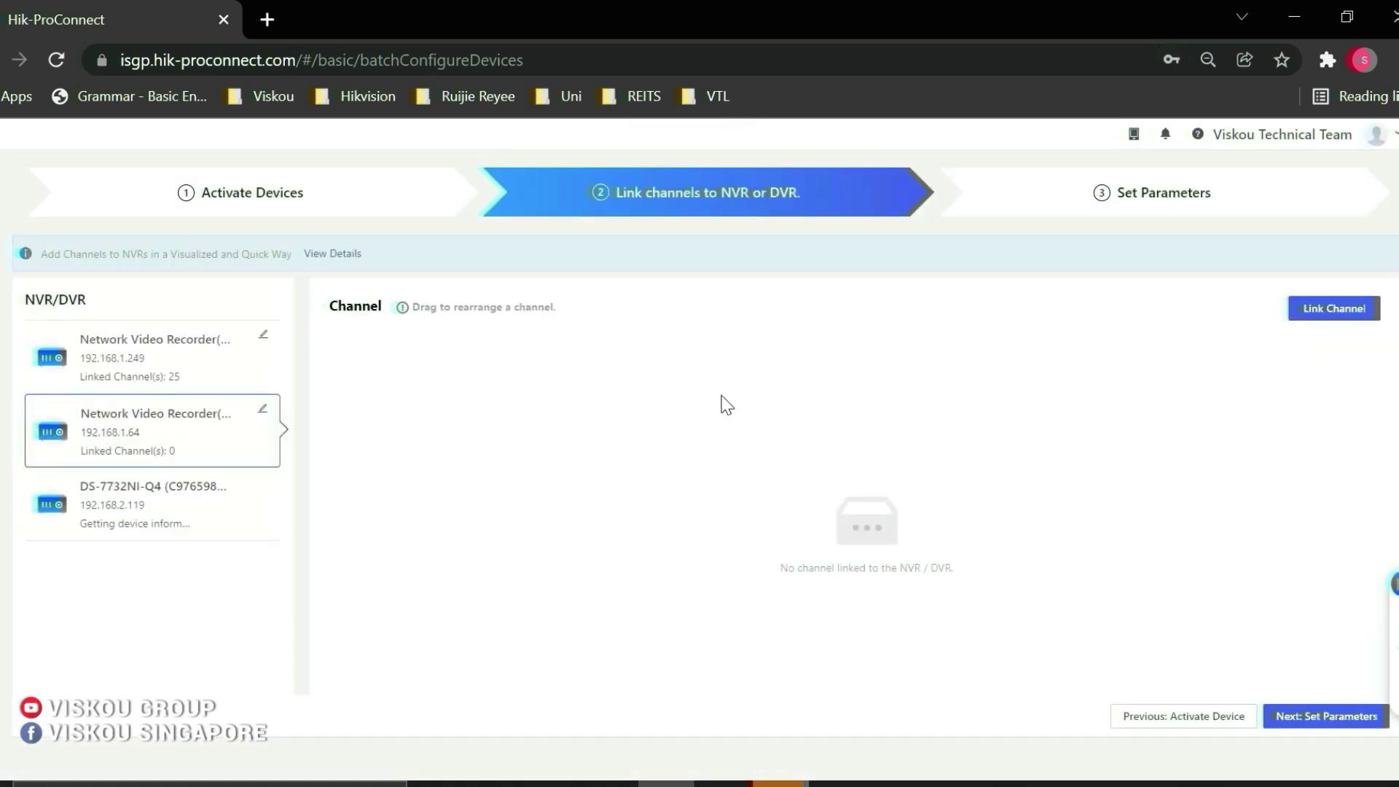
# Step: Link camera 192.168.1.116 to the NVR as channel 01, logging in to the camera
pyautogui.click(1327, 306)
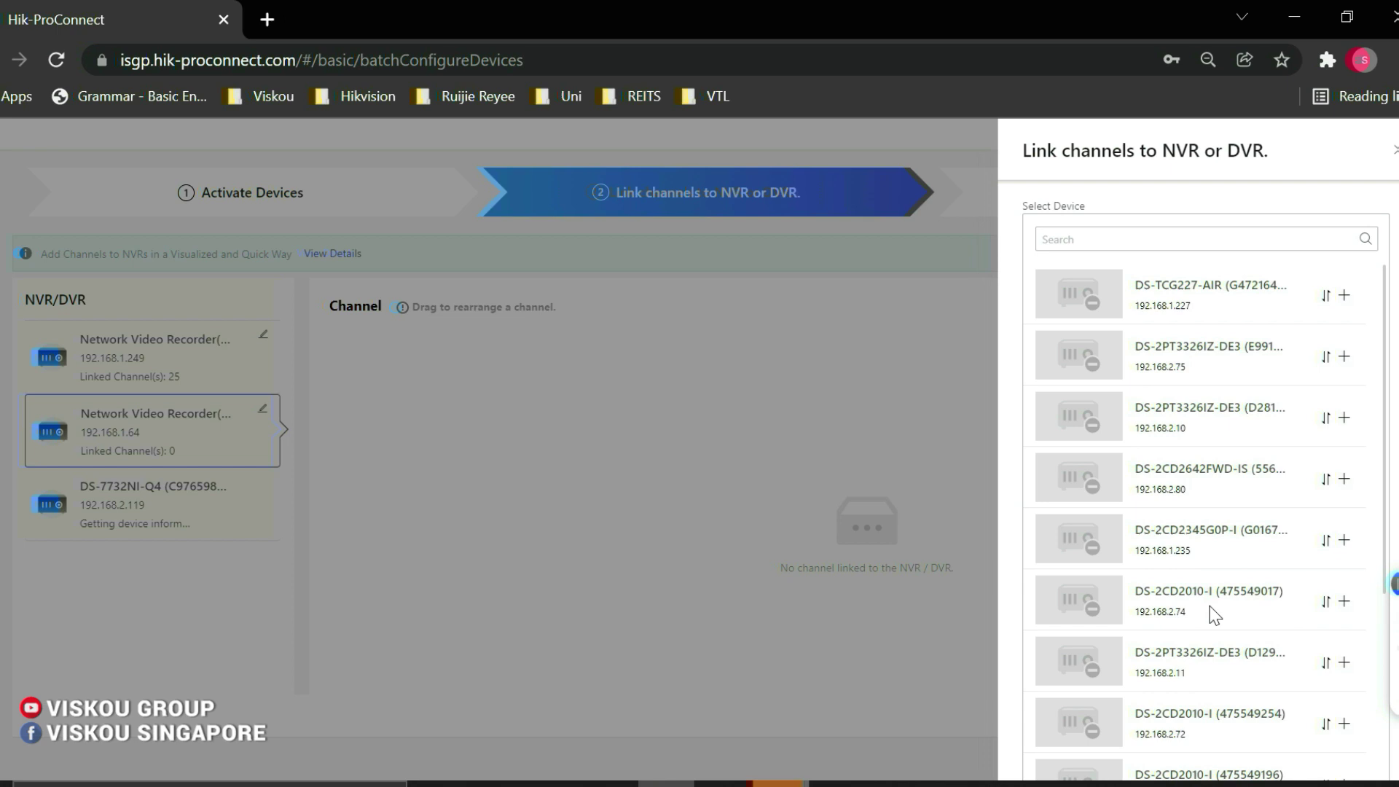
pyautogui.scroll(-3, 1213, 615)
pyautogui.scroll(-2, 1211, 606)
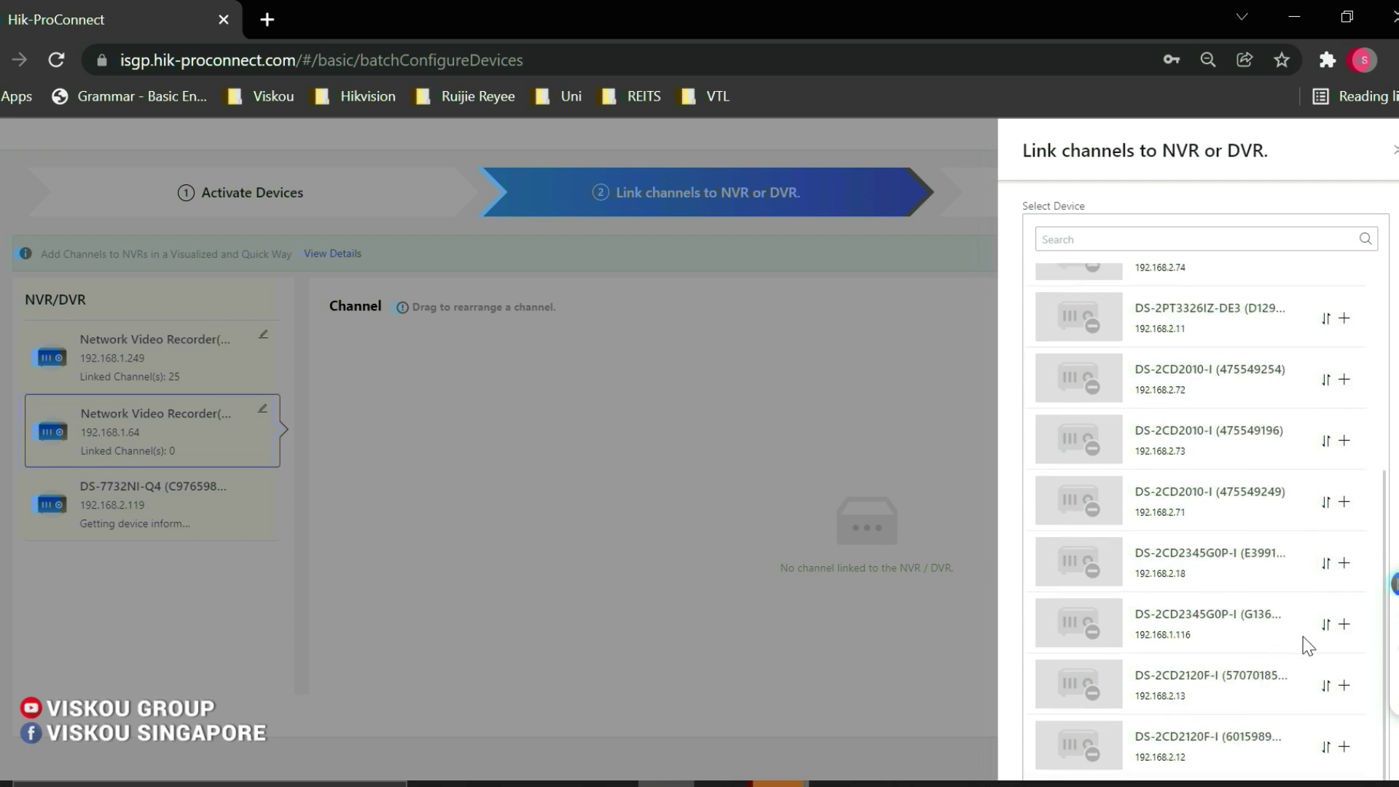
pyautogui.click(1345, 624)
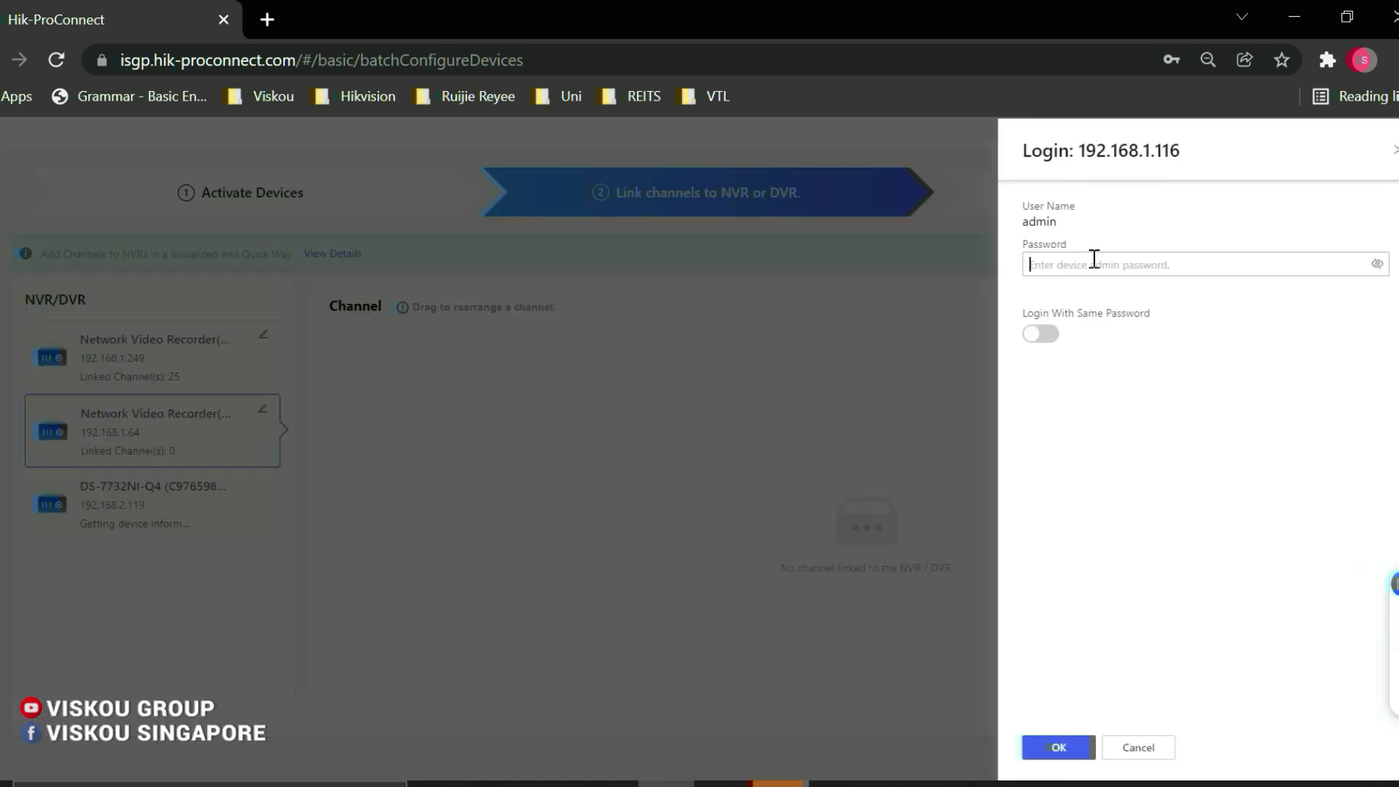
pyautogui.write('a')
pyautogui.click(1058, 748)
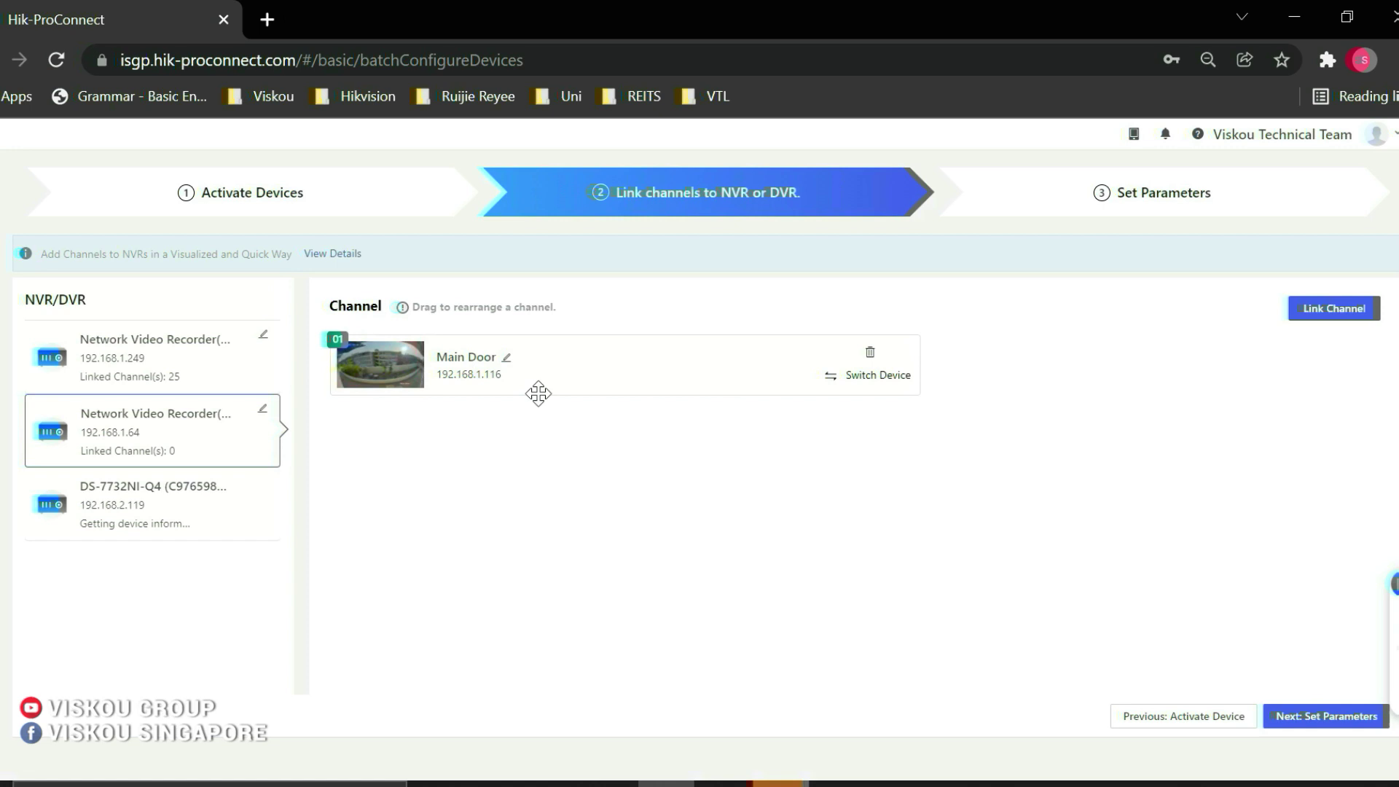
# Step: Advance to the Set Parameters step and open Manage Template
pyautogui.click(1325, 716)
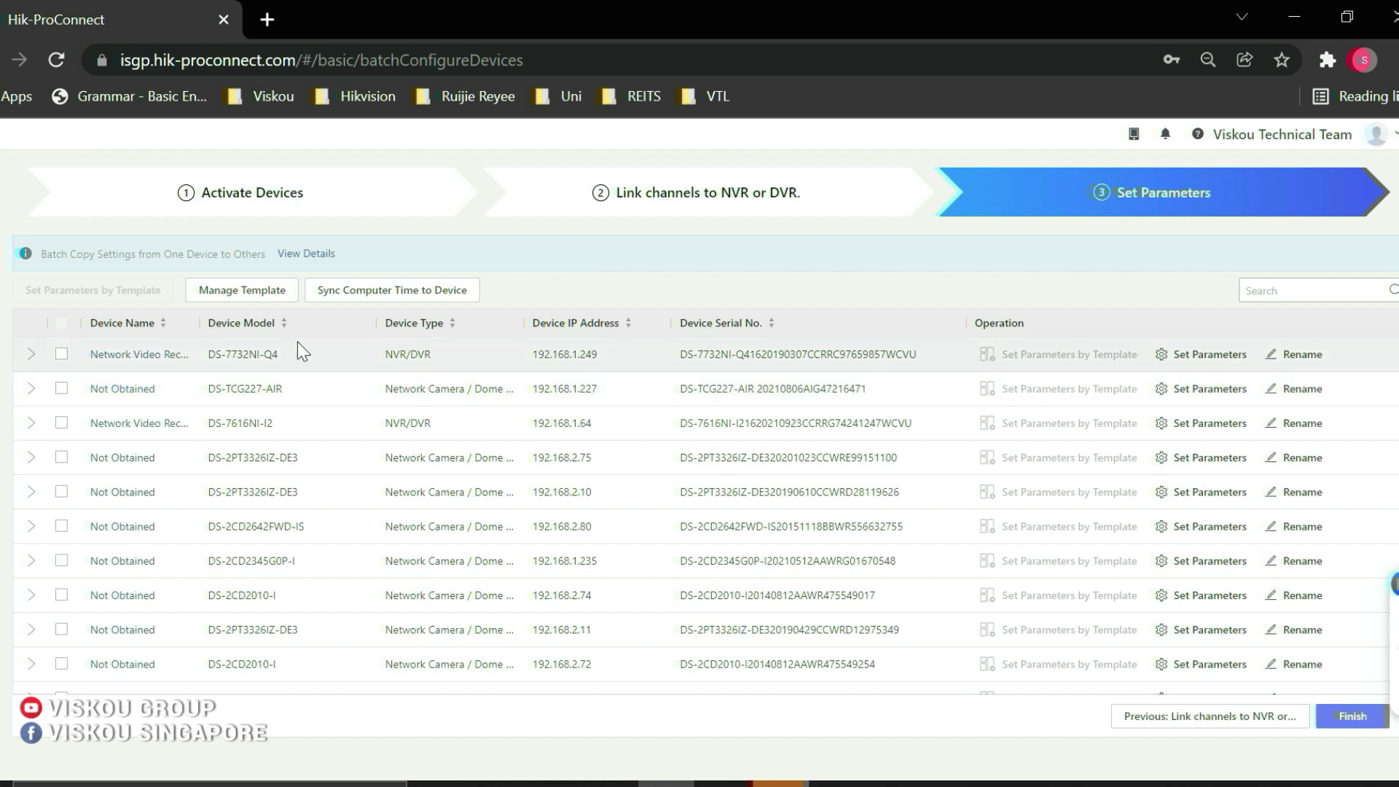
pyautogui.click(252, 291)
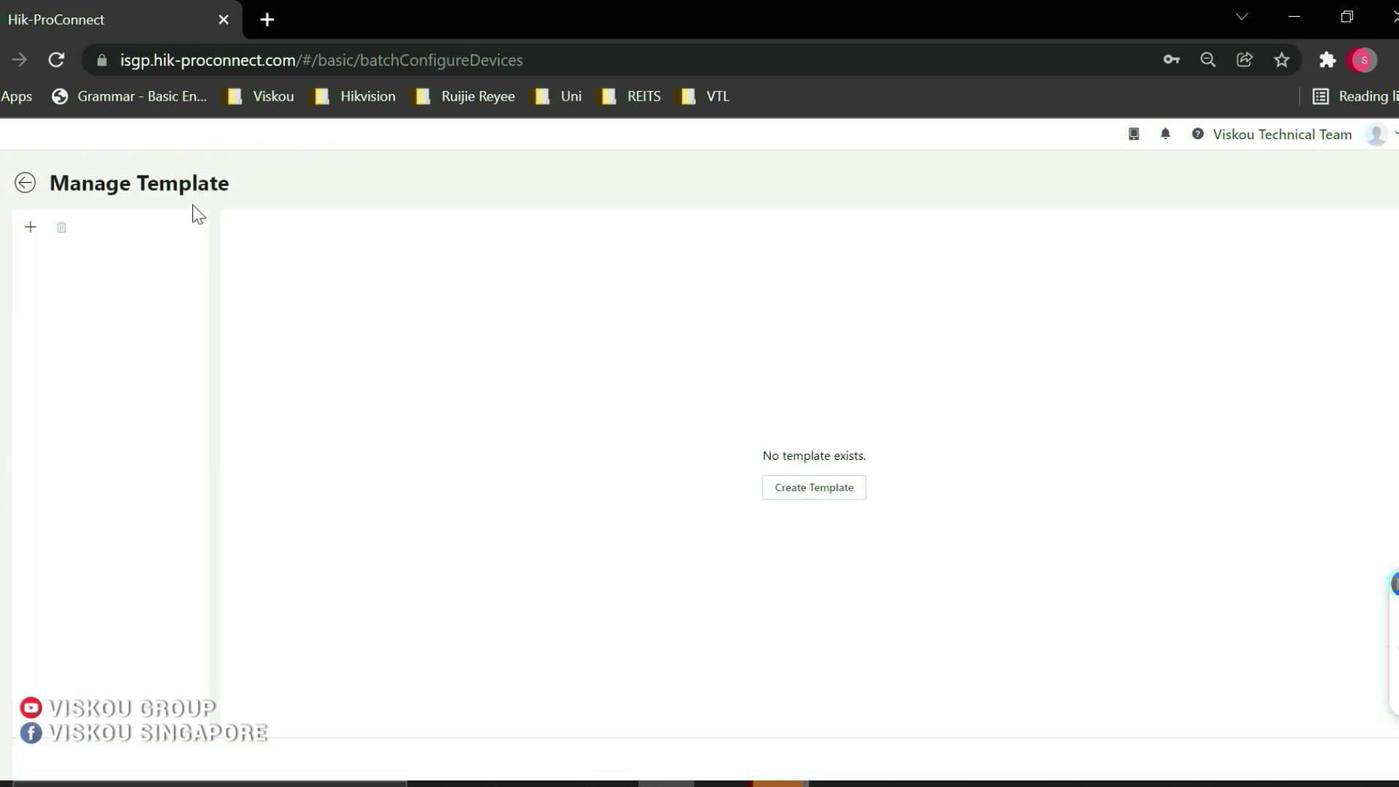
# Step: Start an NVR/DVR template named Test, sourced from the first NVR
pyautogui.click(30, 230)
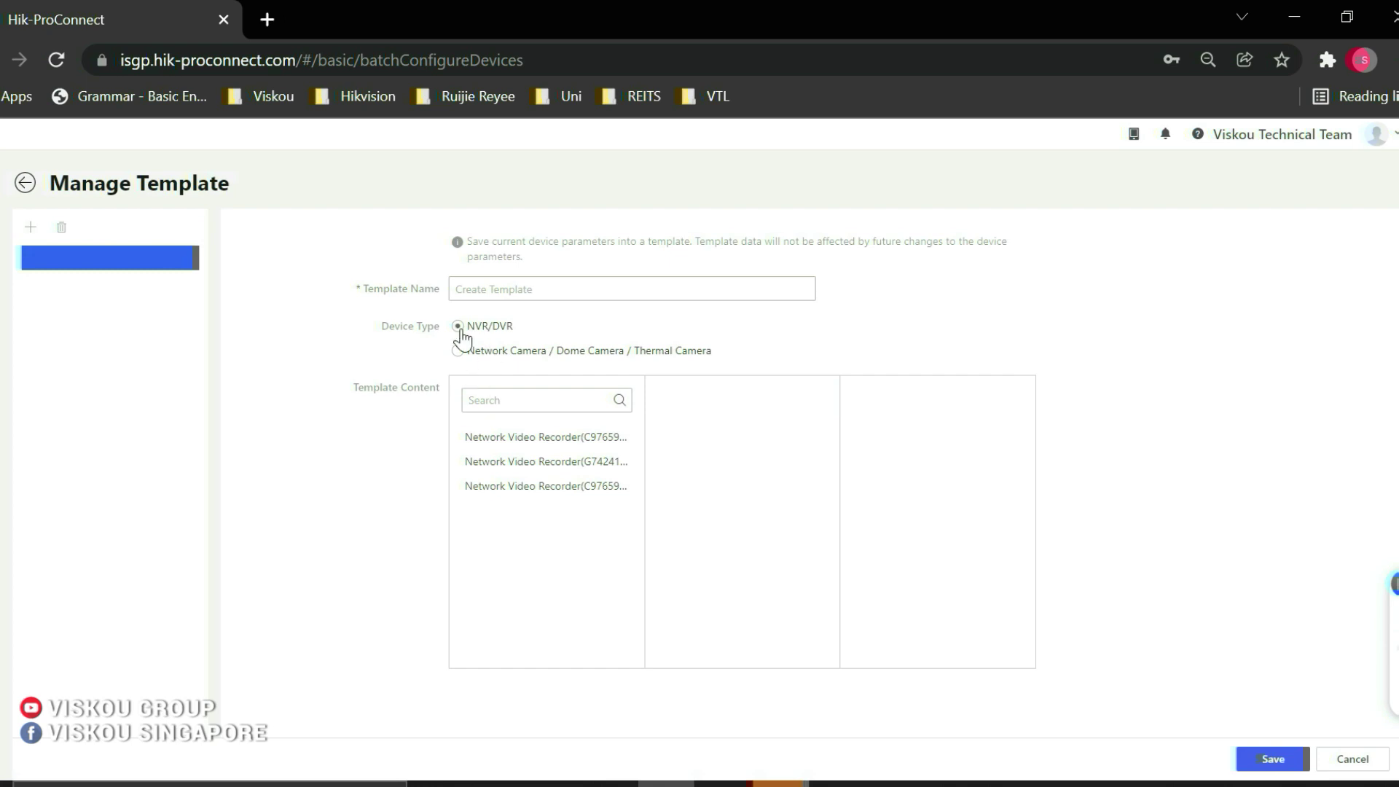
pyautogui.click(476, 290)
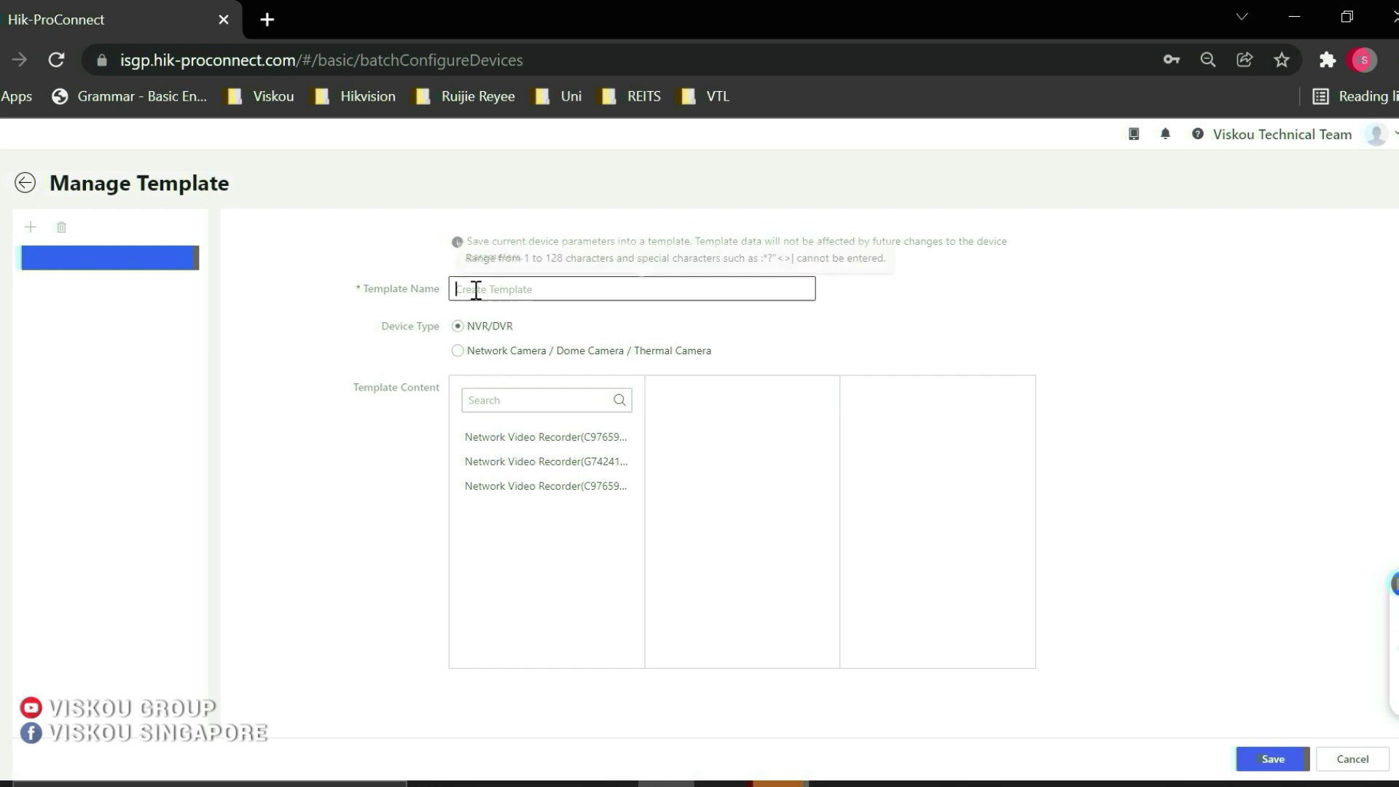
pyautogui.write('Test')
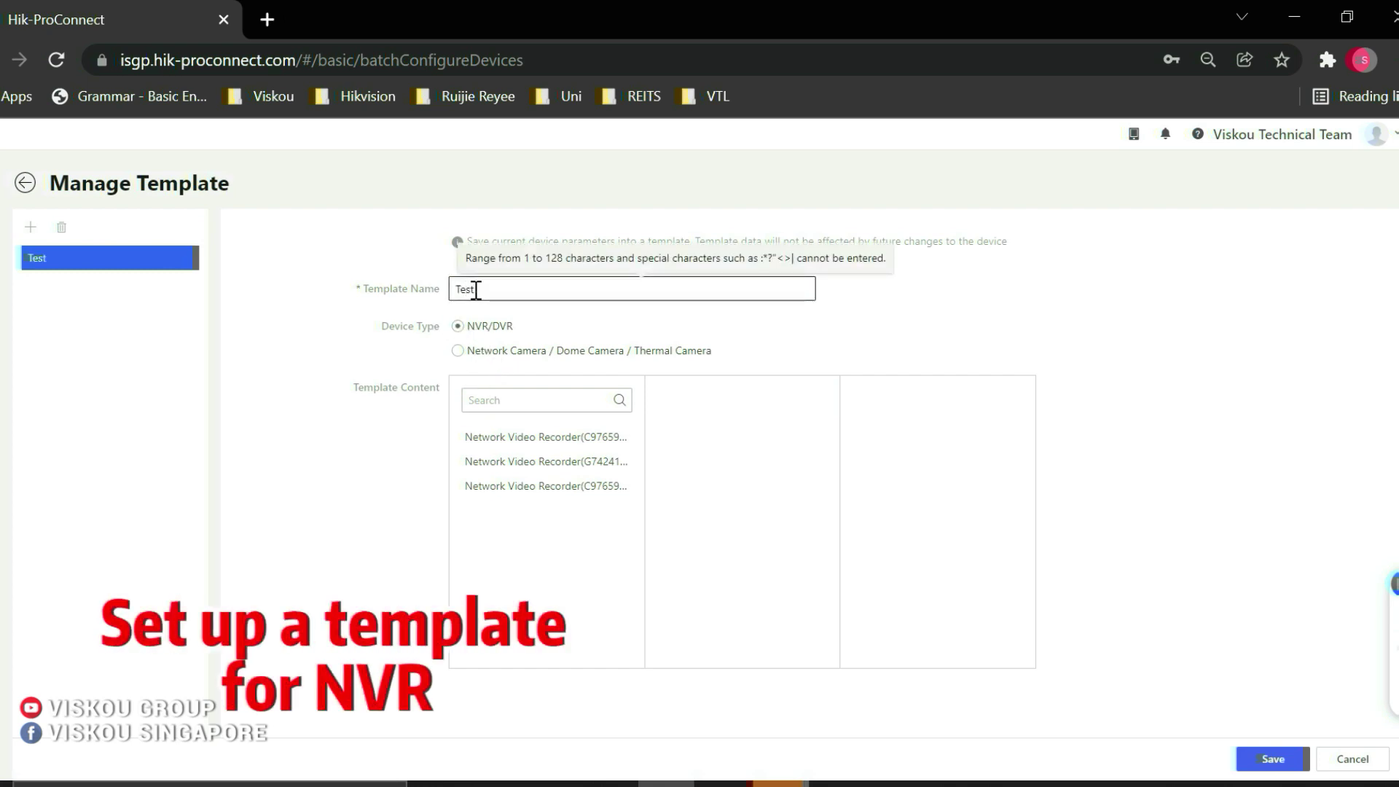
pyautogui.click(582, 441)
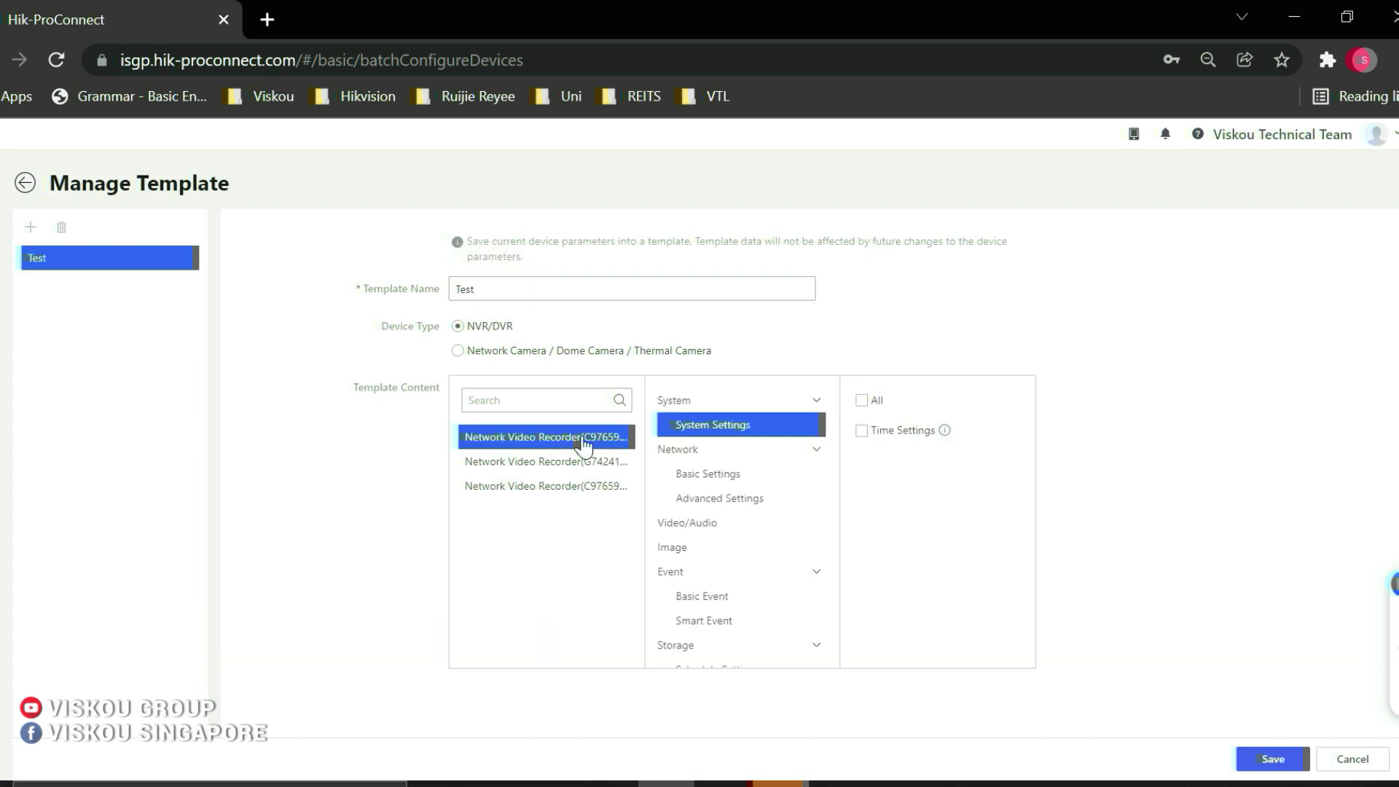
# Step: Include time, basic event, record schedule and HDD management settings, then save the Test template
pyautogui.click(861, 431)
pyautogui.click(705, 526)
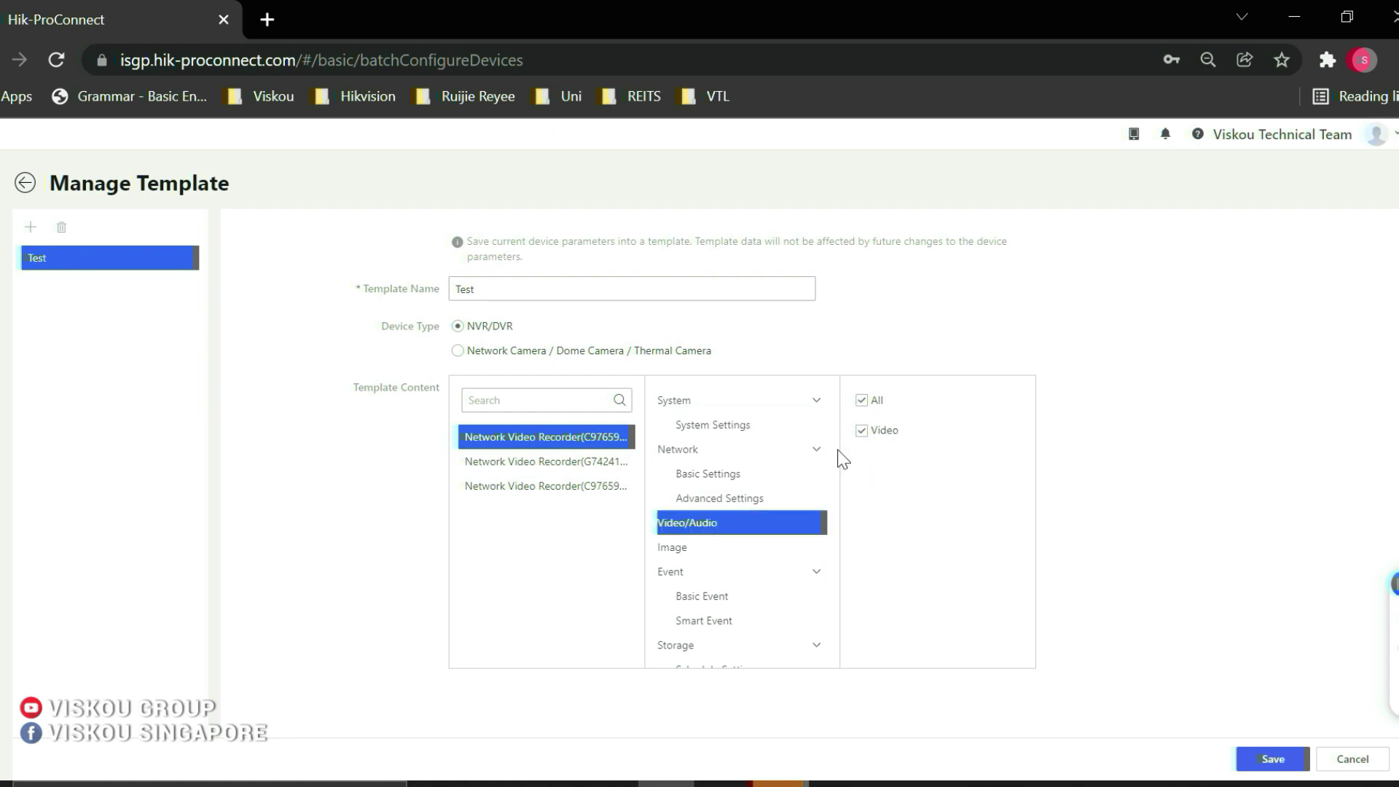
pyautogui.scroll(-2, 725, 575)
pyautogui.click(724, 542)
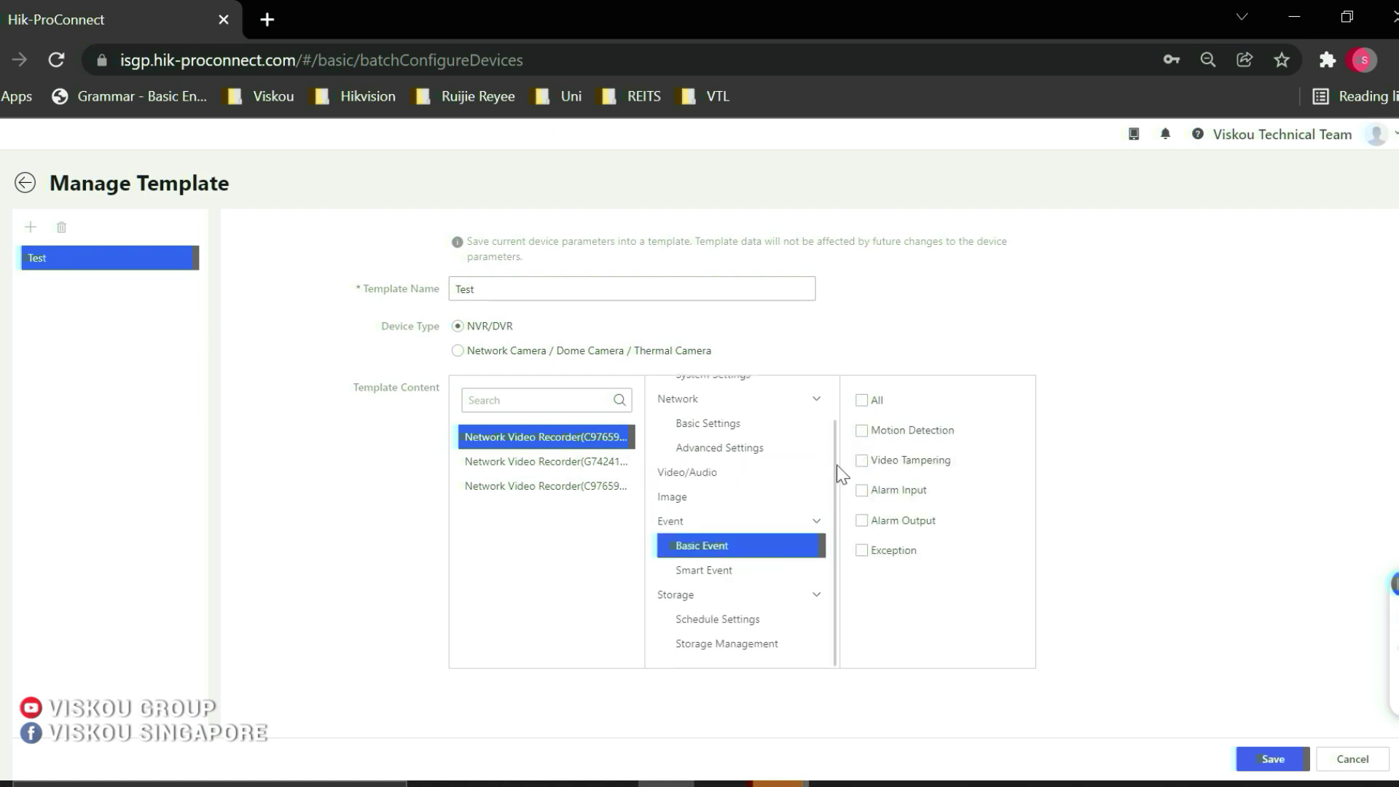
pyautogui.click(861, 400)
pyautogui.click(731, 624)
pyautogui.click(862, 401)
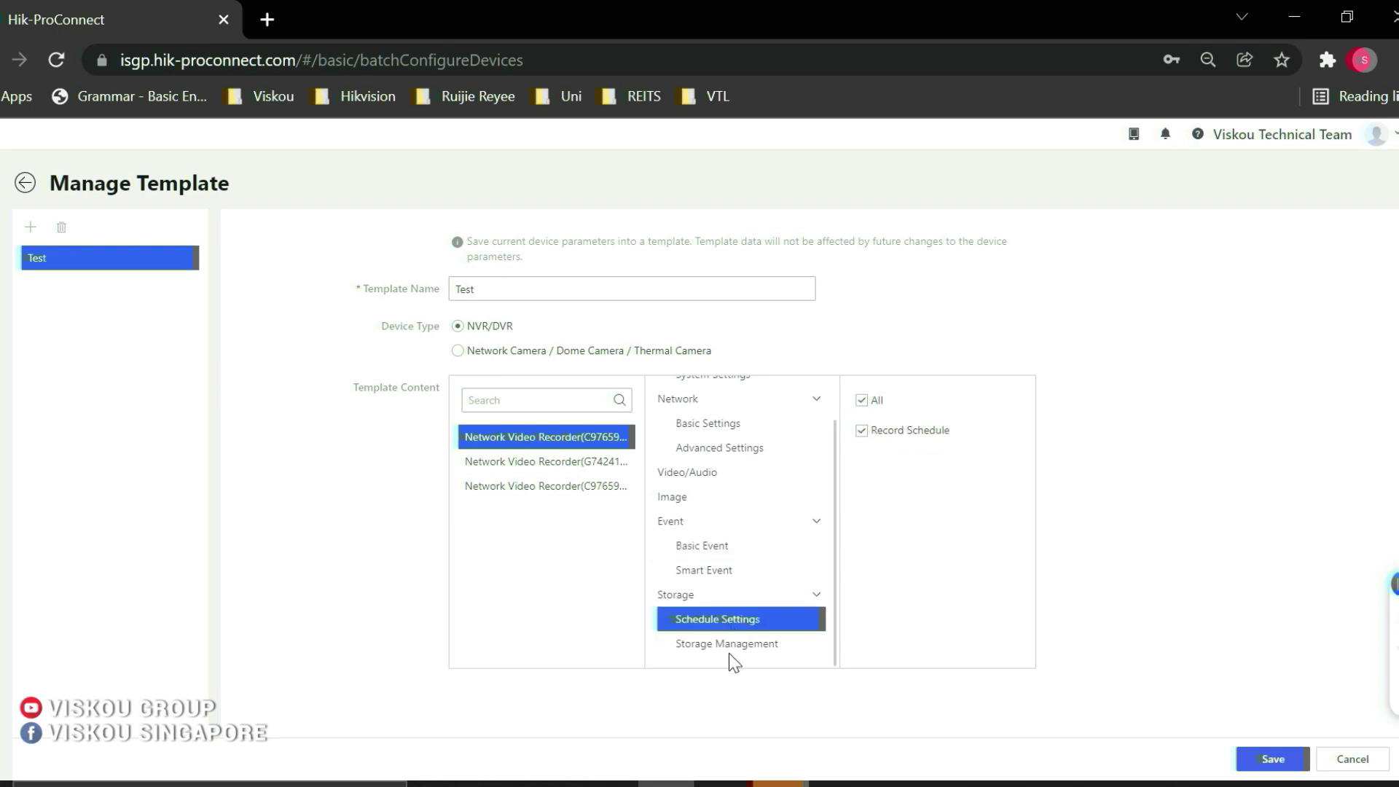
pyautogui.click(728, 644)
pyautogui.click(862, 400)
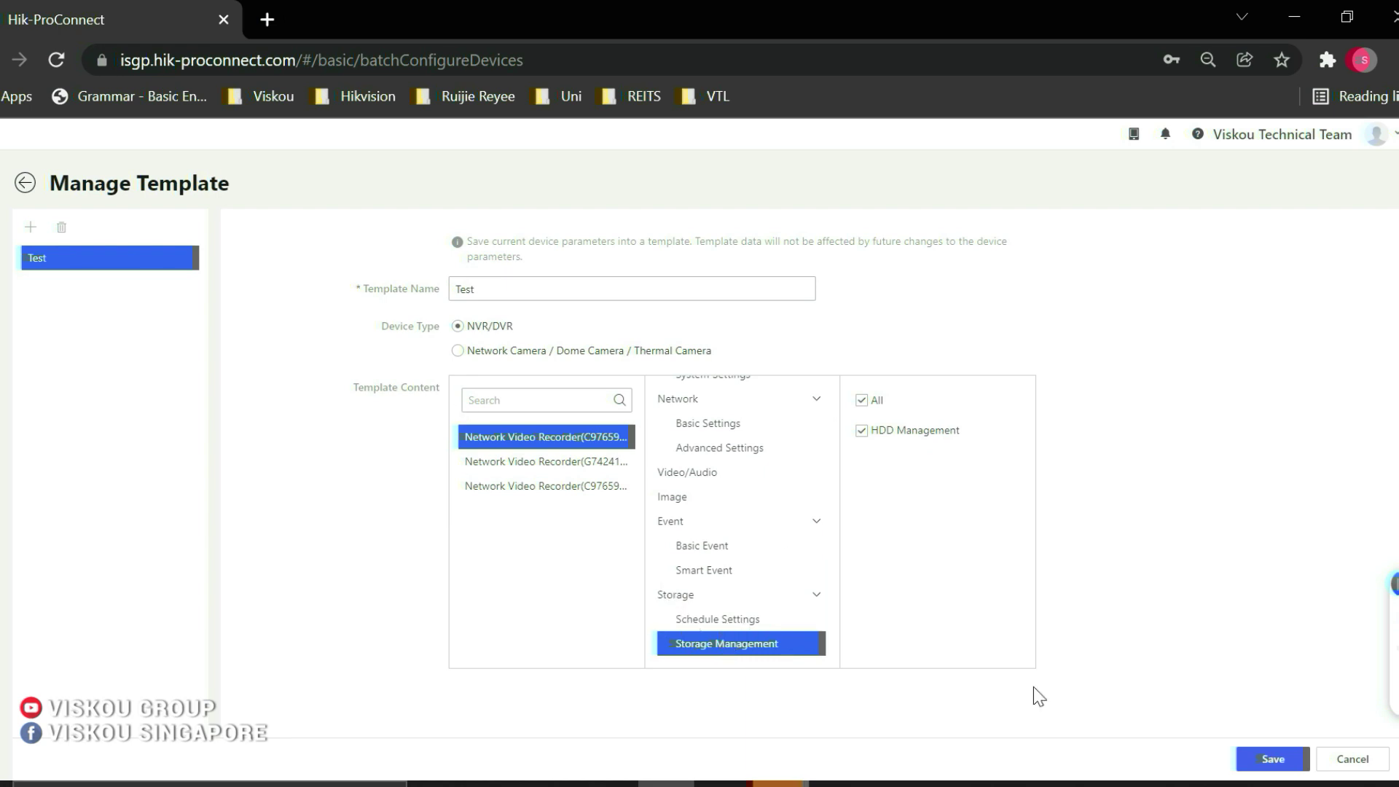
pyautogui.click(1266, 757)
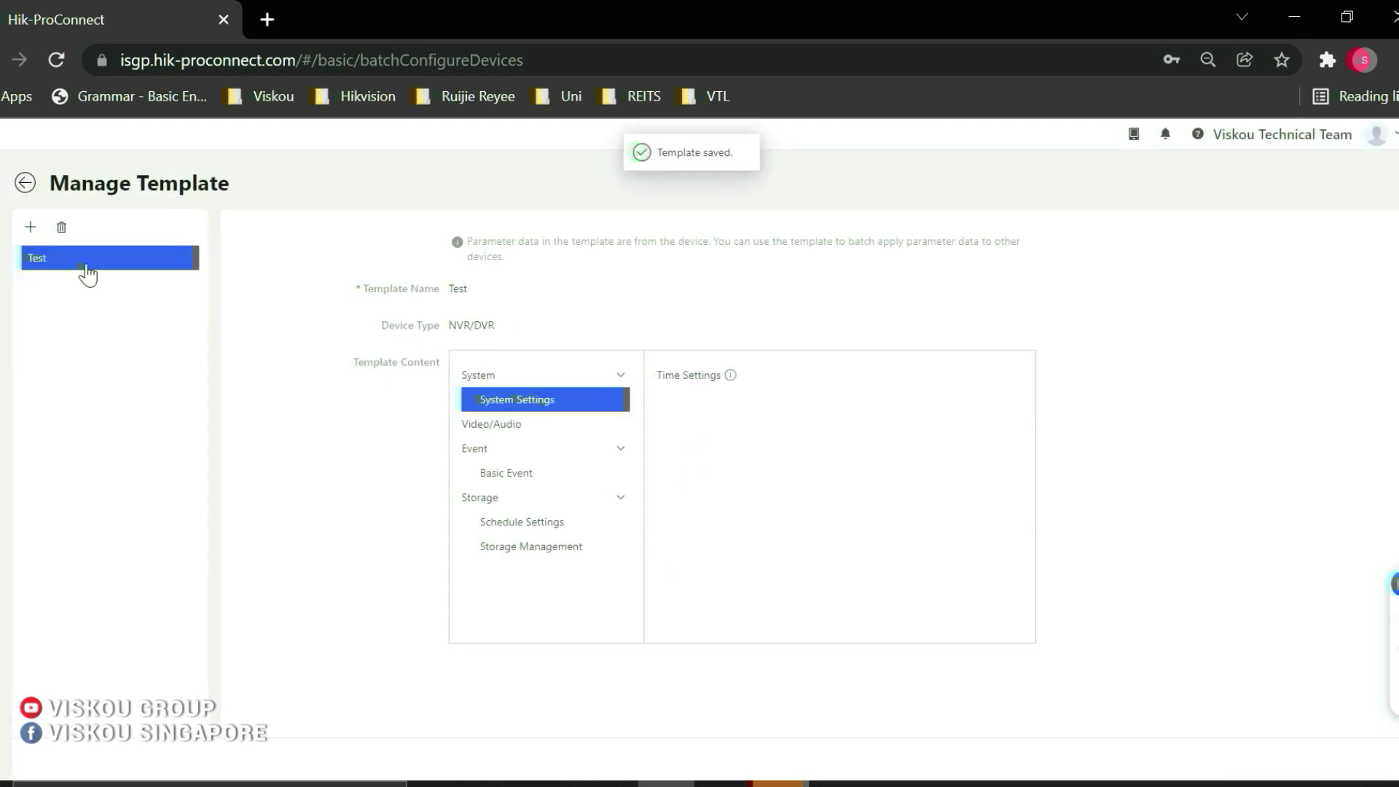
# Step: Start a Network Camera template named Camera, sourced from camera G01670548
pyautogui.click(30, 228)
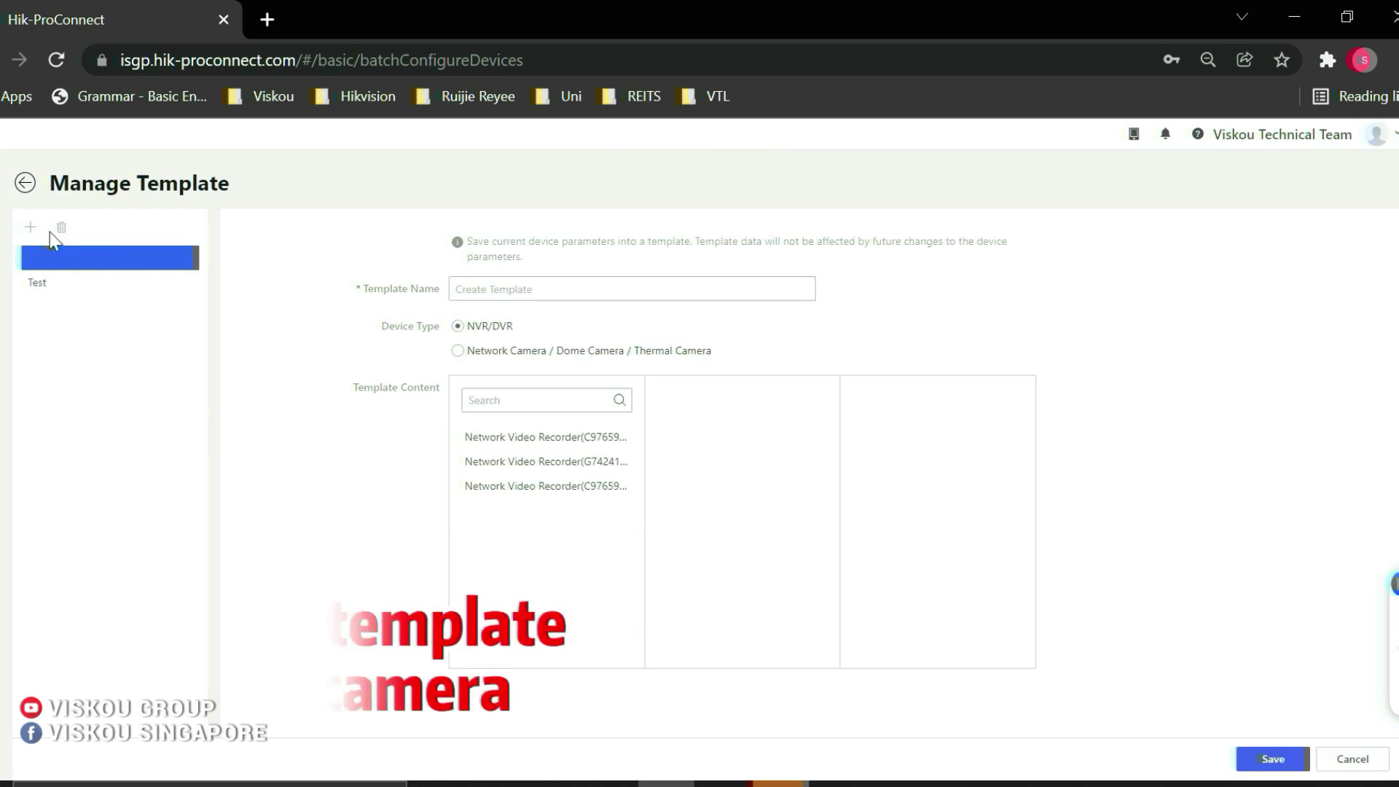
pyautogui.click(458, 350)
pyautogui.click(514, 288)
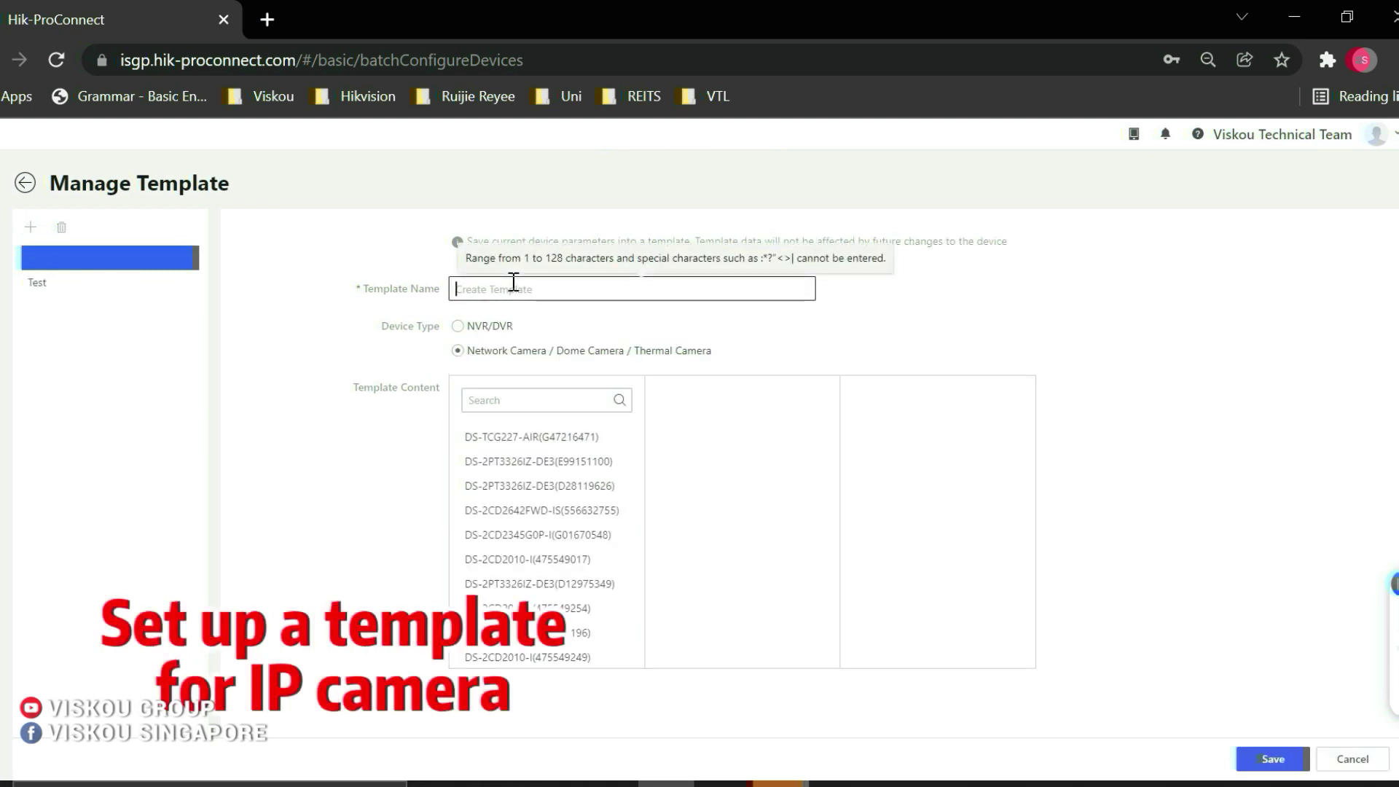
pyautogui.write('Camea')
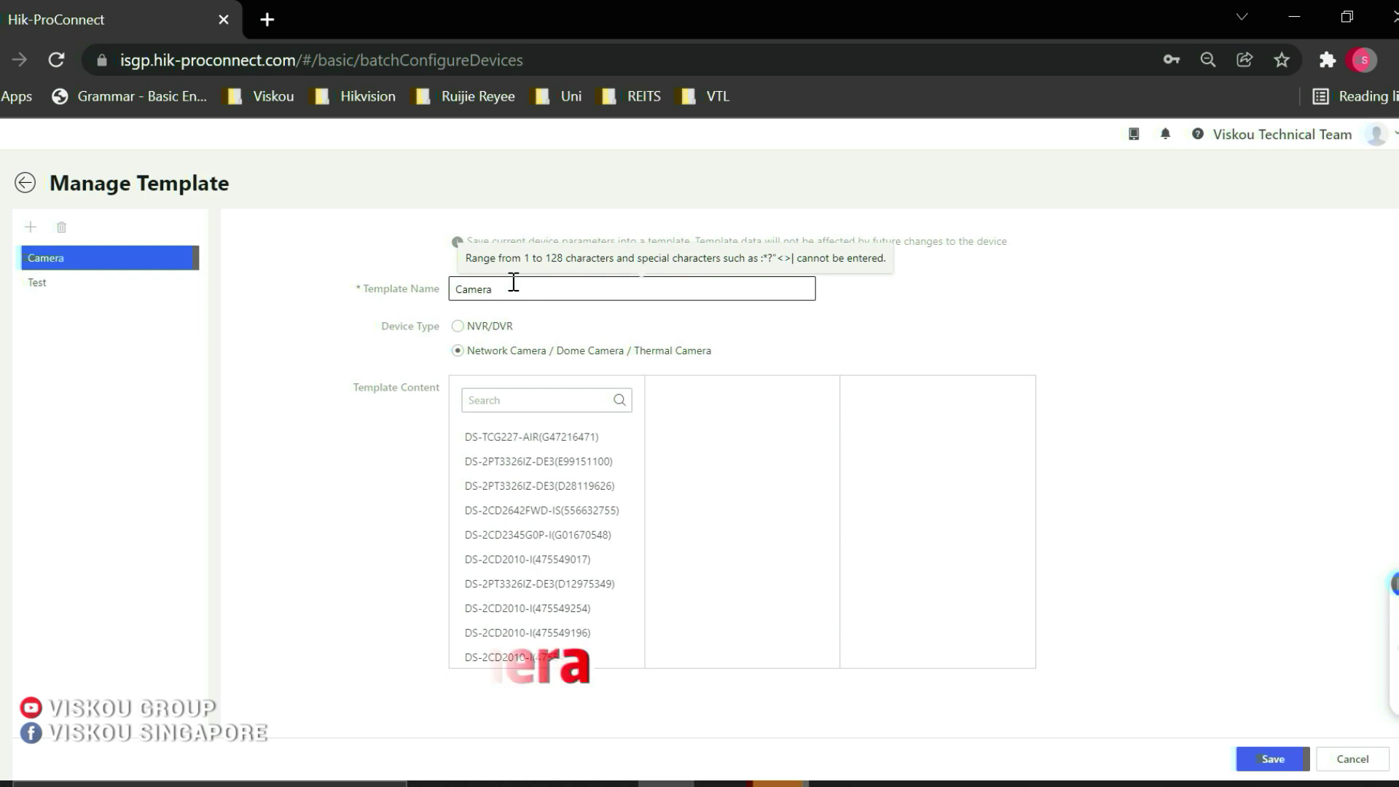
pyautogui.click(545, 539)
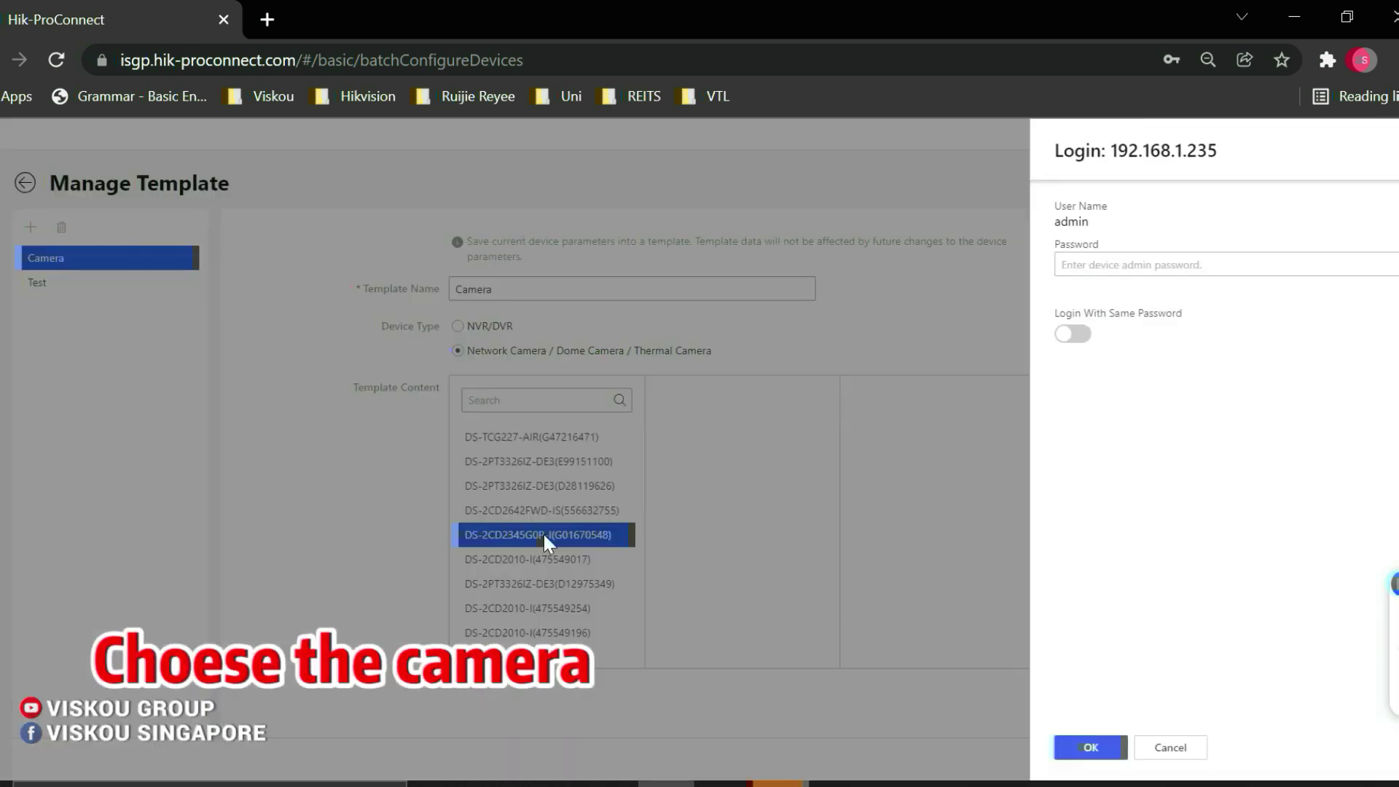
# Step: Log in to source camera G01670548 and dismiss the browser password prompt
pyautogui.click(1067, 263)
pyautogui.write('a')
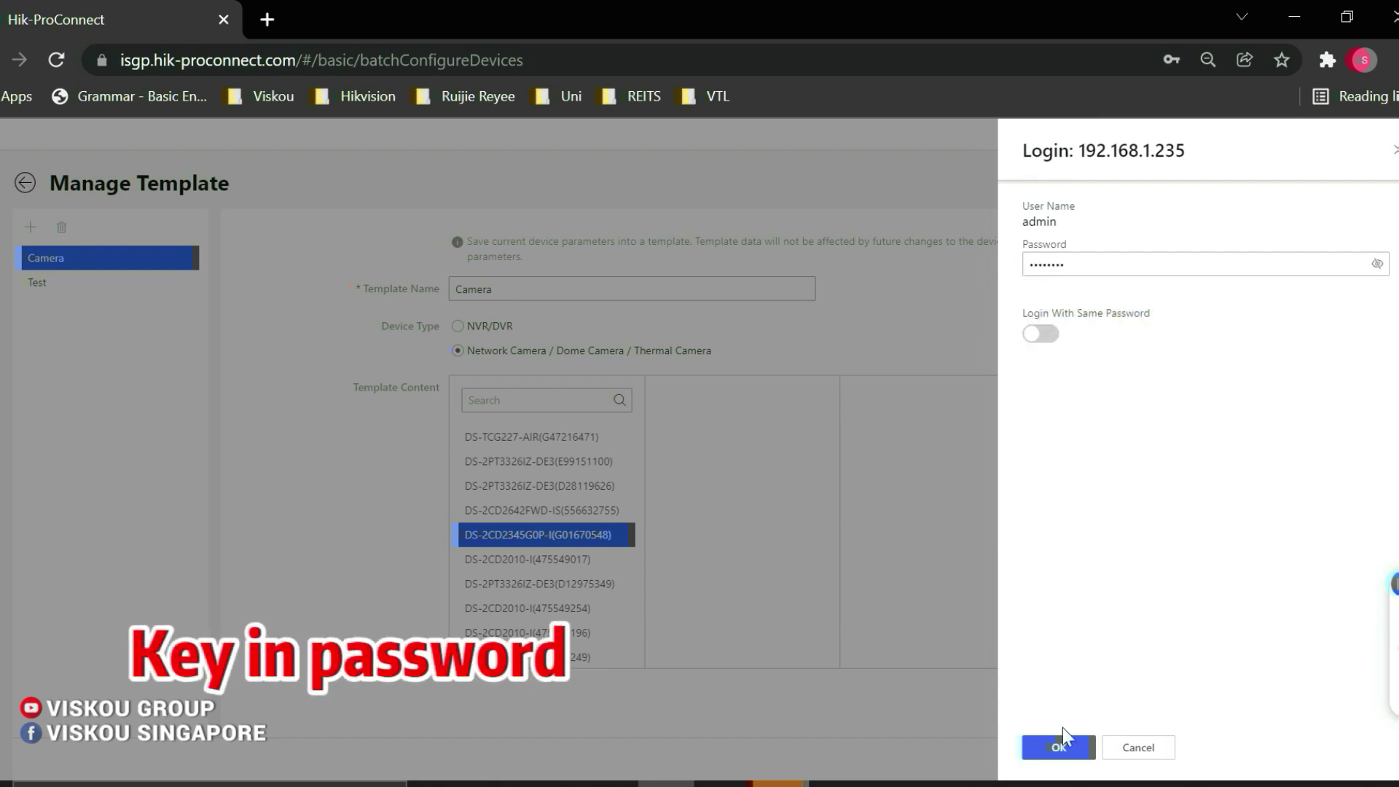
pyautogui.click(1060, 747)
pyautogui.click(1237, 382)
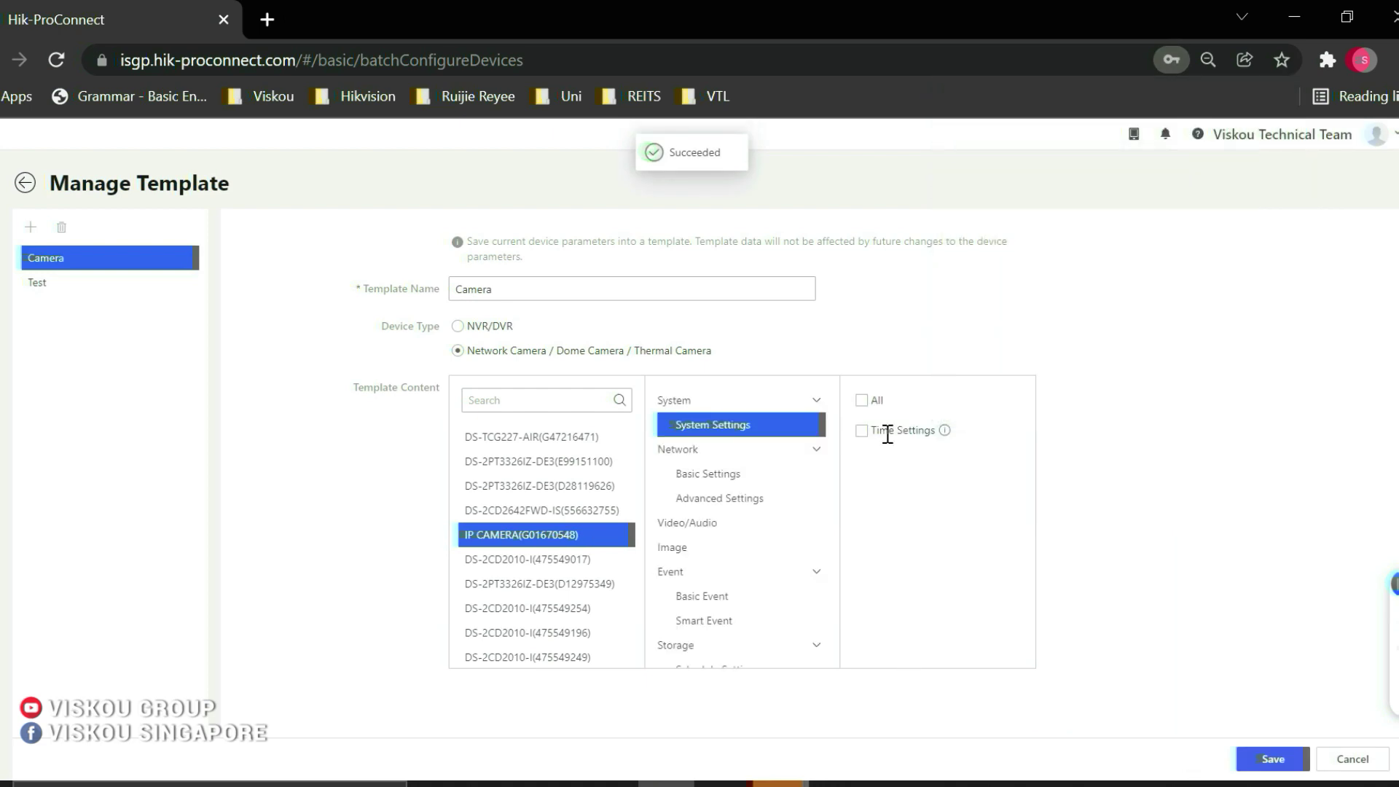
# Step: Include time settings, video settings and all basic event settings in the Camera template
pyautogui.click(861, 400)
pyautogui.click(712, 475)
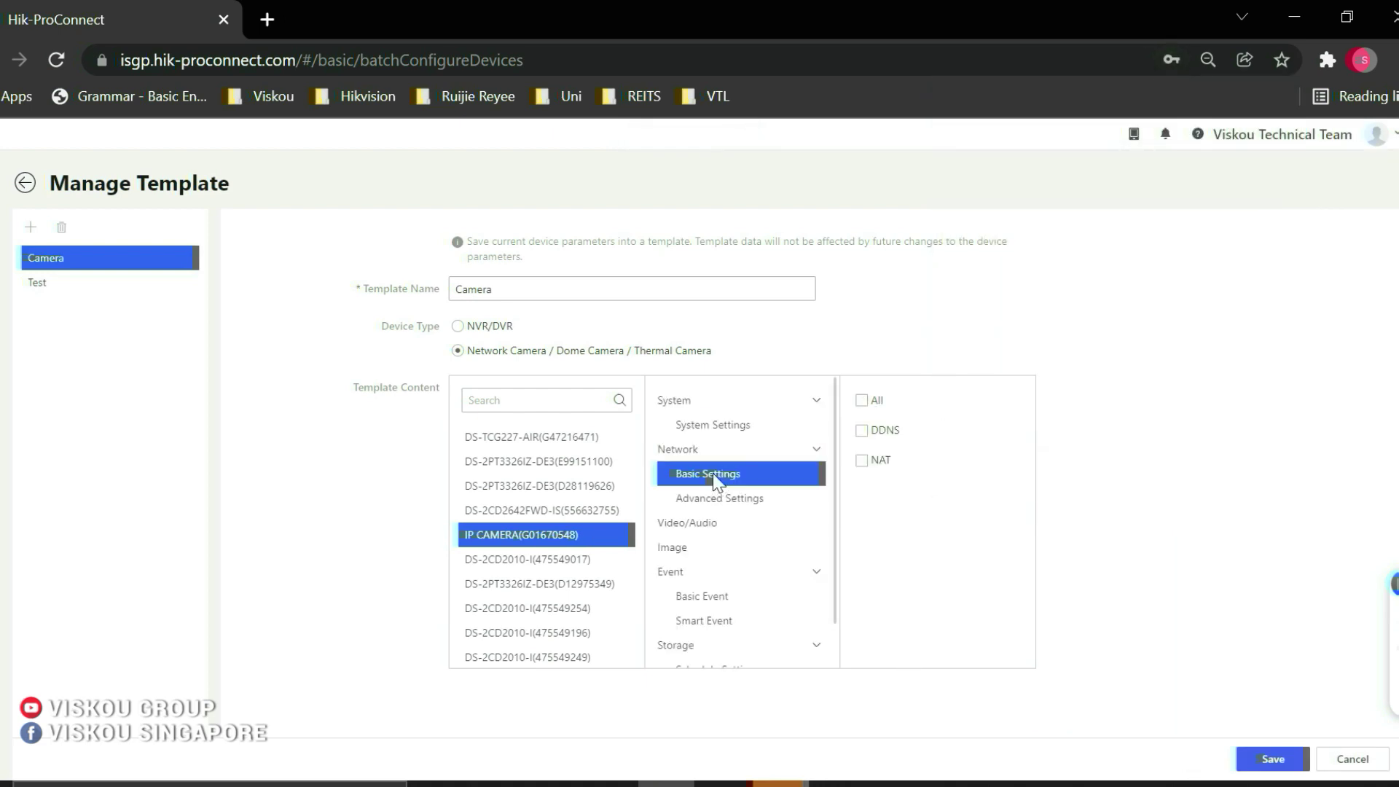
pyautogui.click(758, 498)
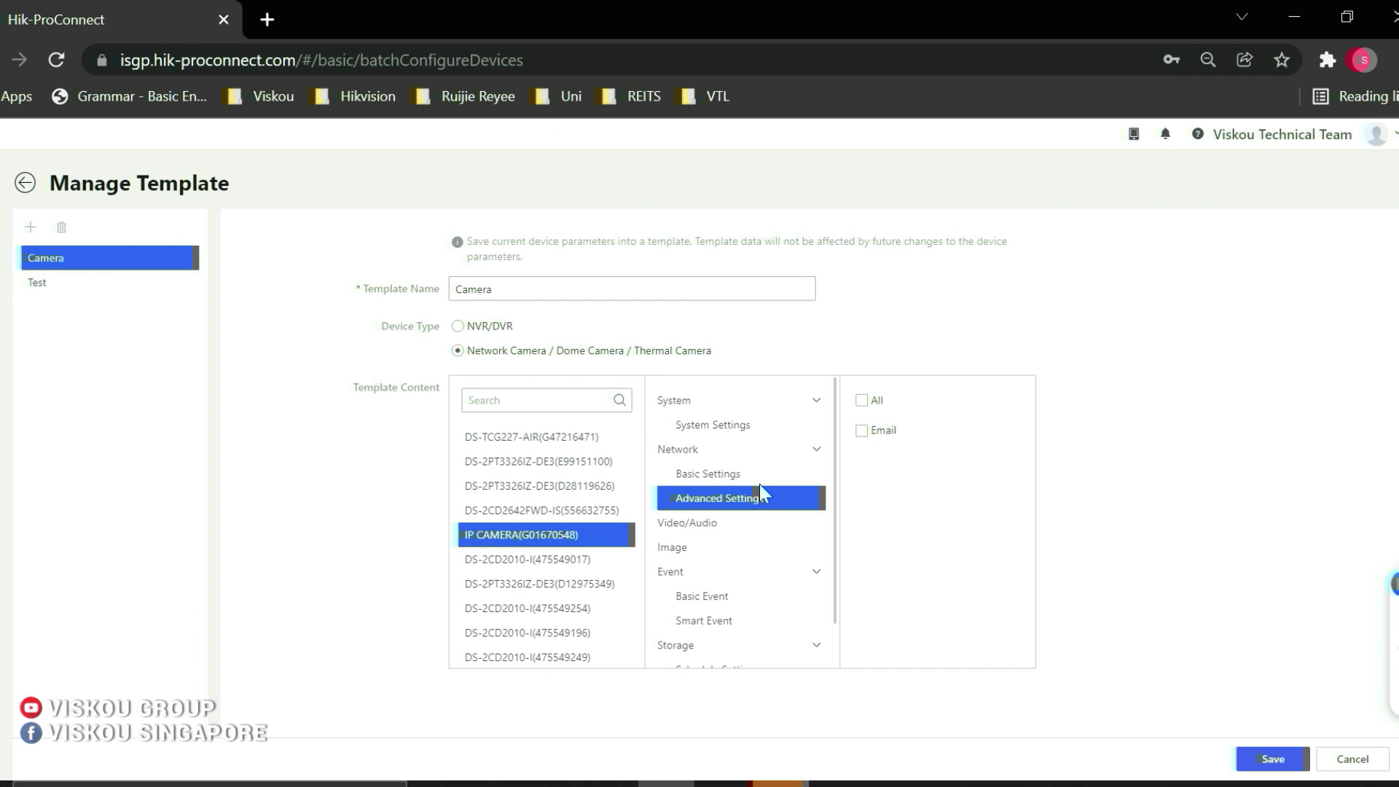
pyautogui.click(861, 400)
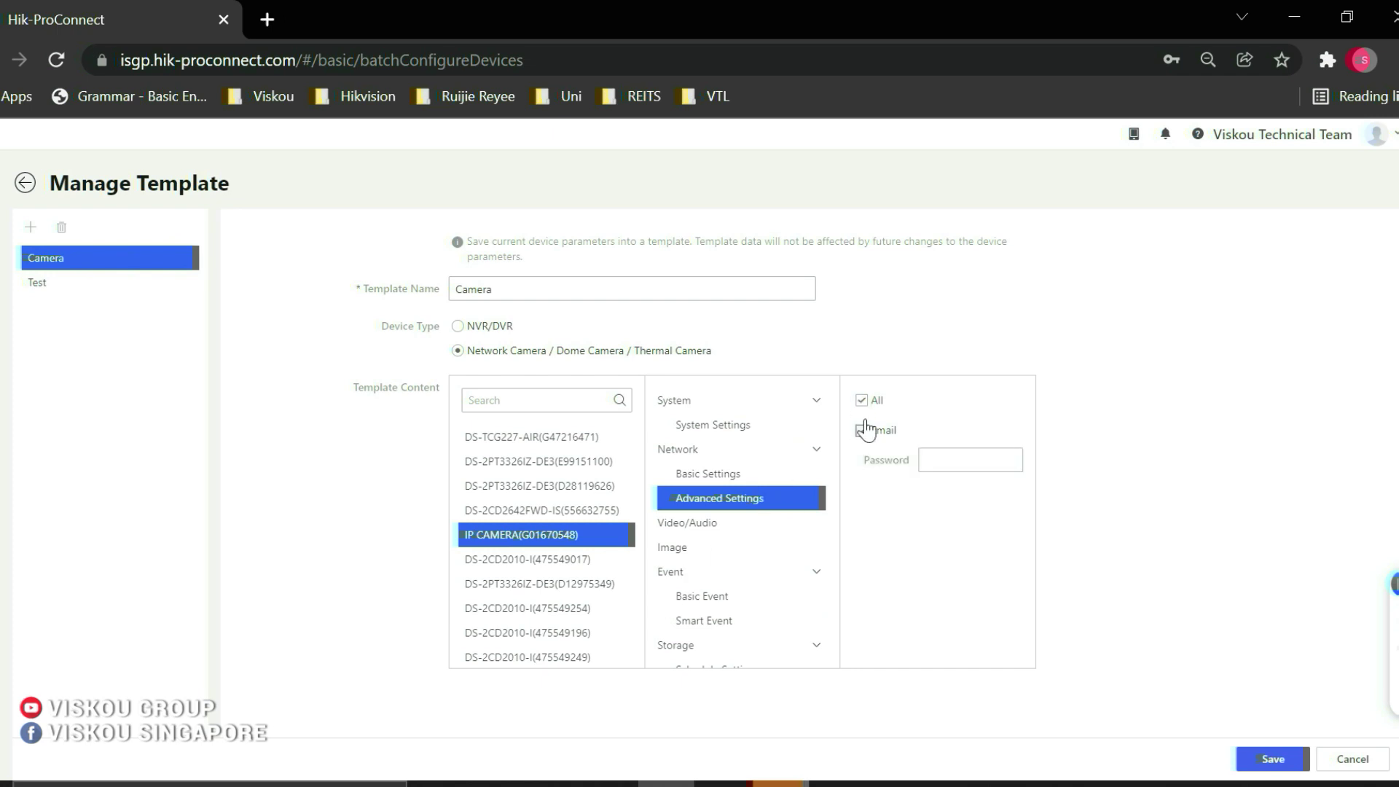
pyautogui.click(861, 400)
pyautogui.scroll(-1, 714, 570)
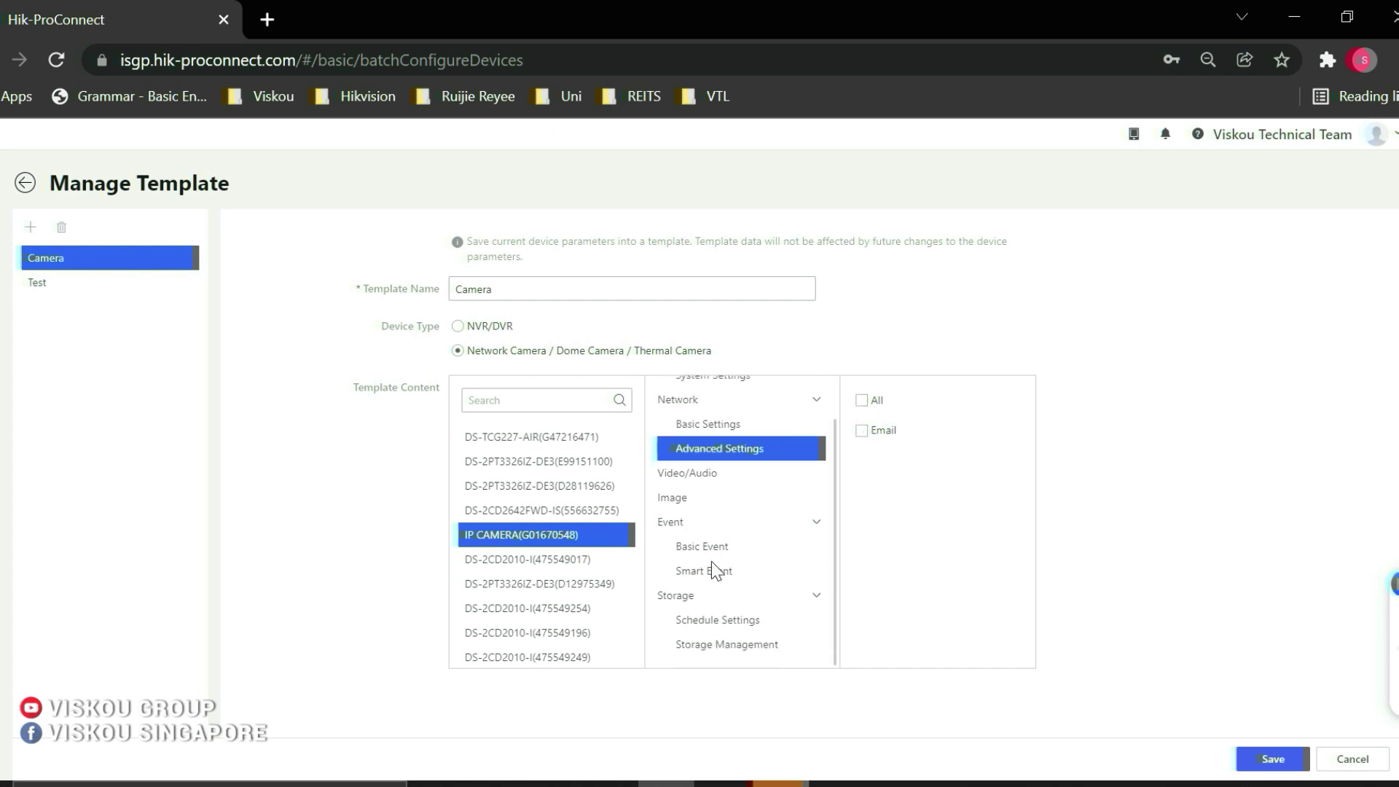
pyautogui.click(712, 496)
pyautogui.click(718, 472)
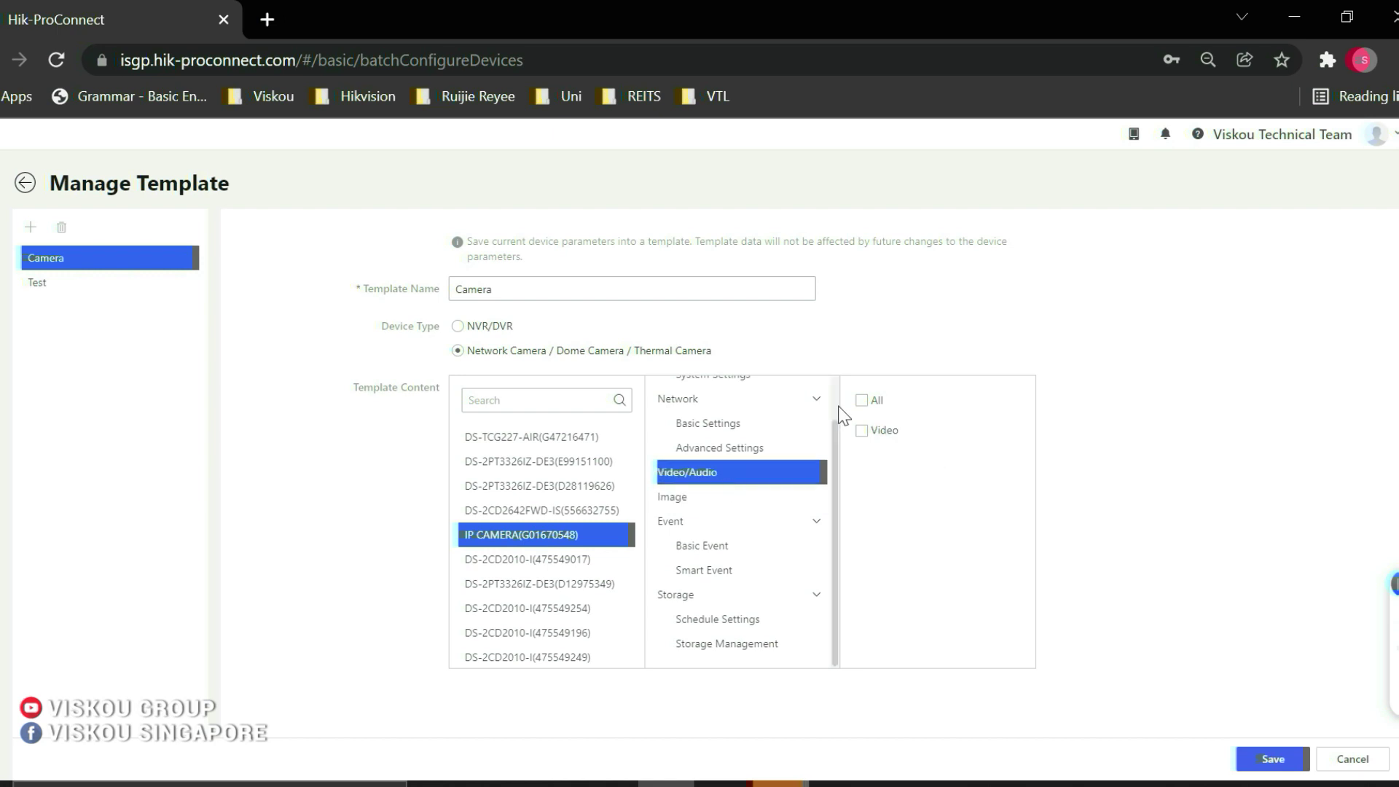
pyautogui.click(861, 400)
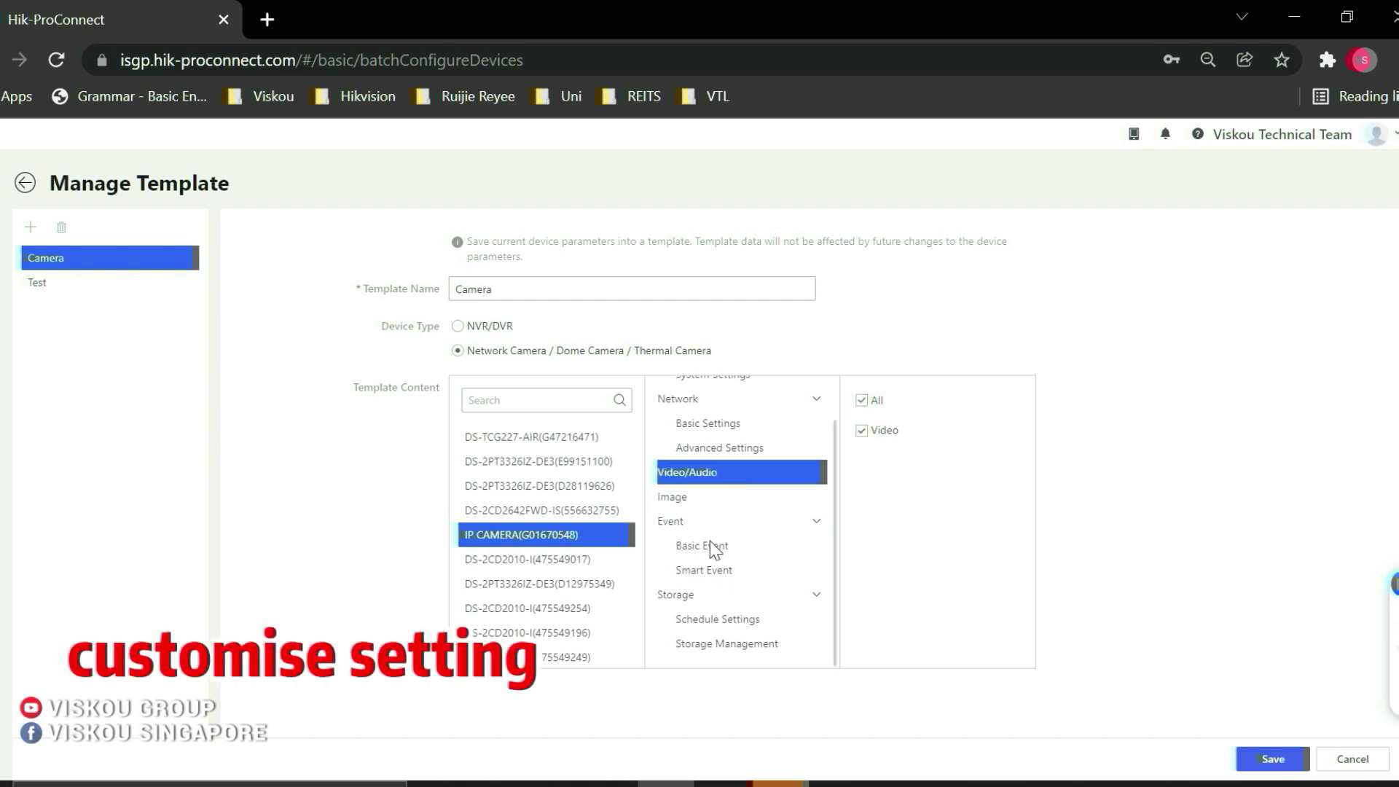
pyautogui.click(713, 546)
pyautogui.click(861, 400)
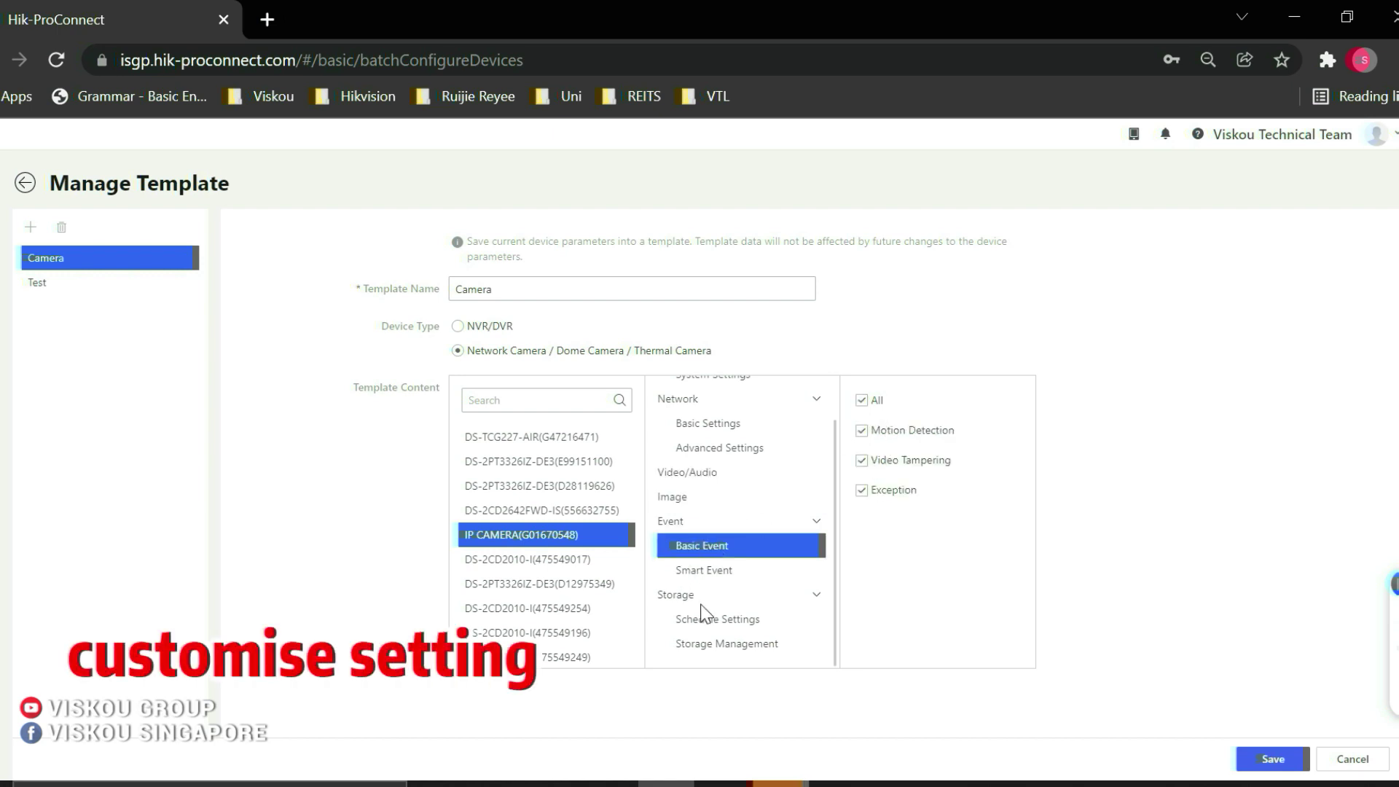
# Step: Save the Camera network-camera template and return to the Set Parameters device list
pyautogui.click(1276, 762)
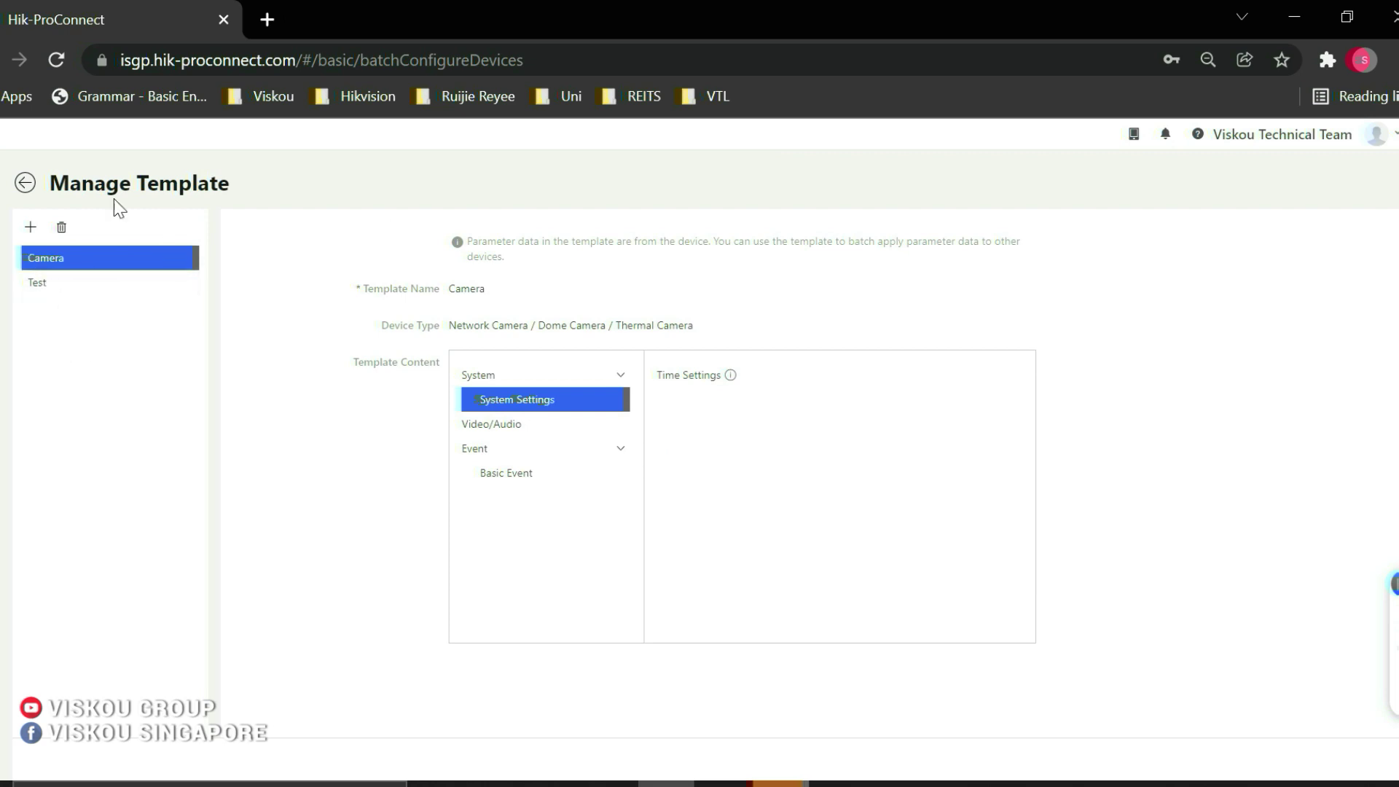
pyautogui.click(25, 183)
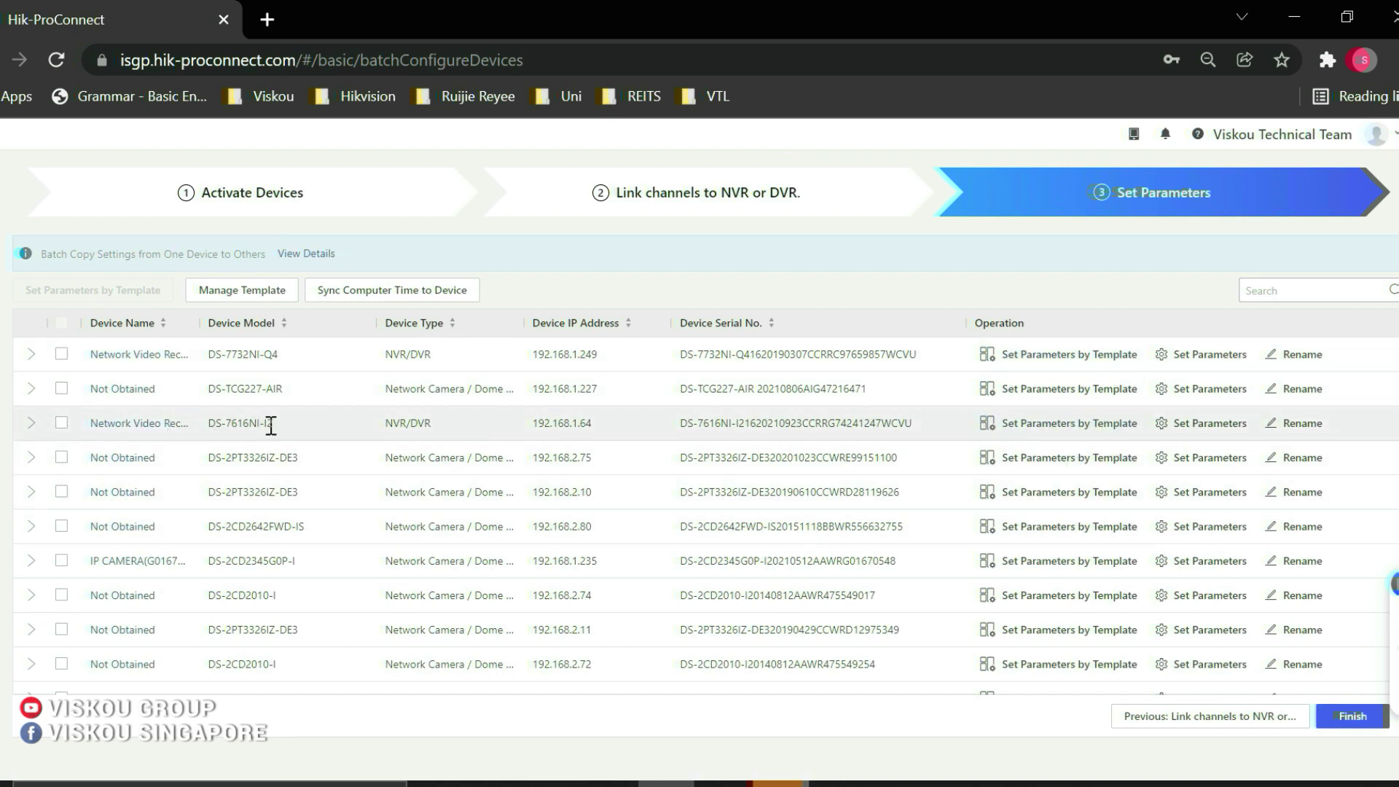
# Step: Apply the Test template's parameters to the NVR at 192.168.1.64
pyautogui.click(1047, 426)
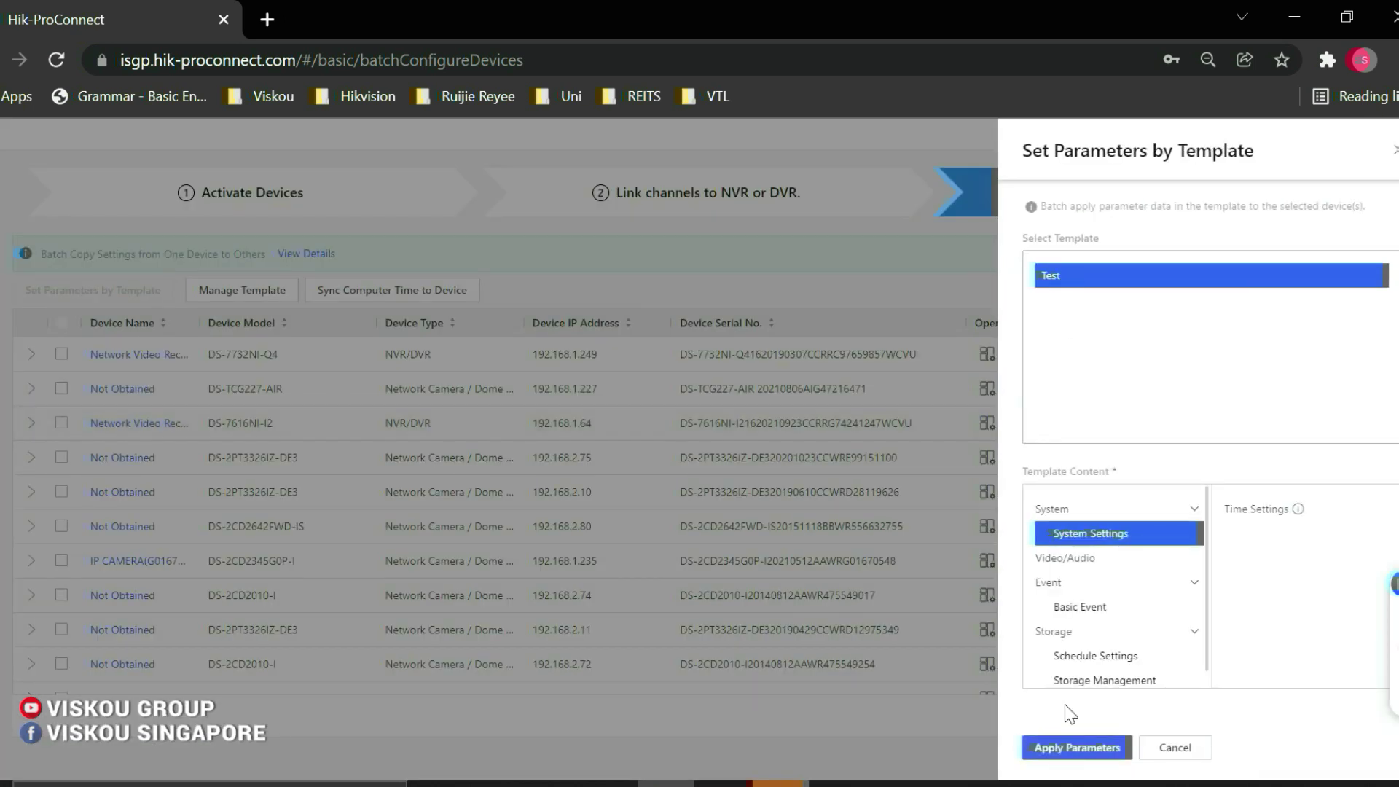
pyautogui.scroll(-1, 1101, 548)
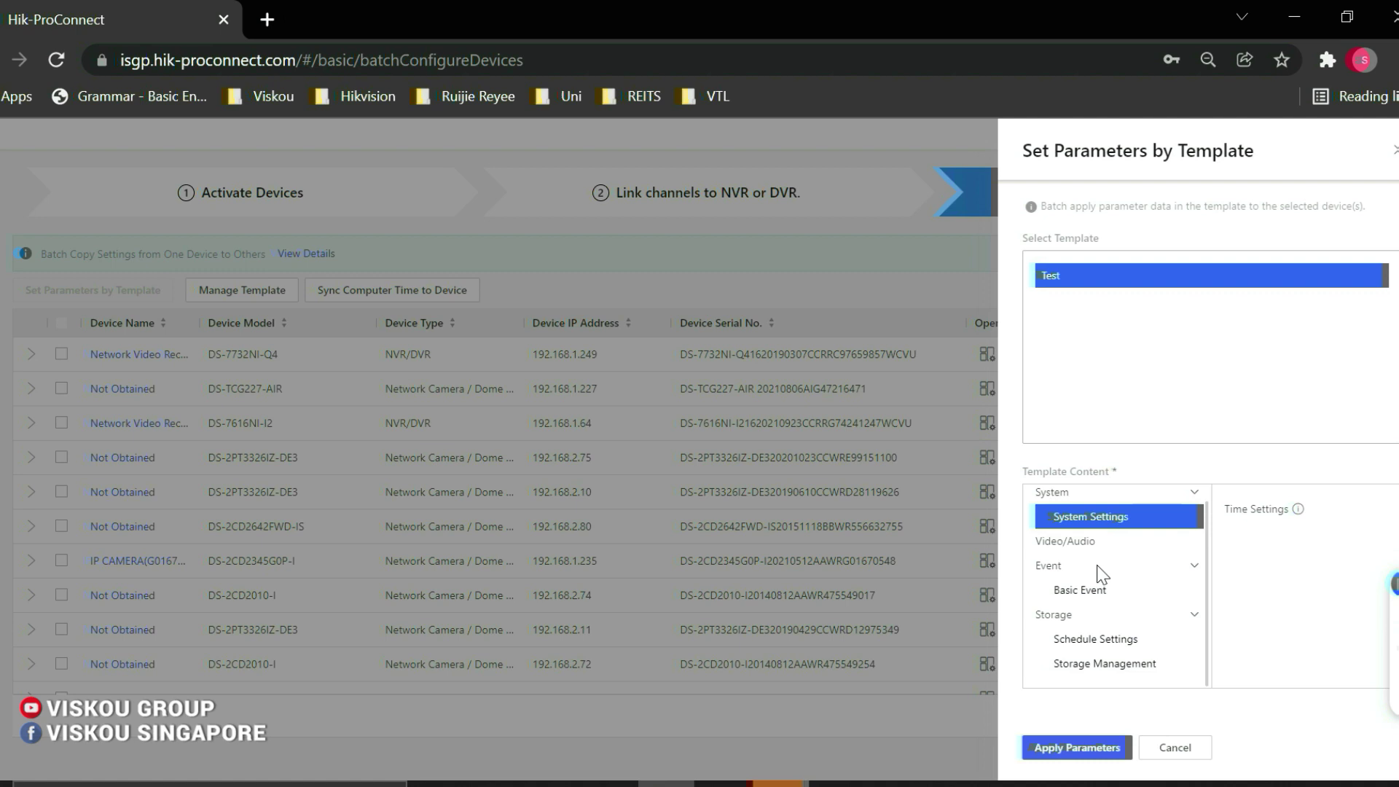
pyautogui.click(1074, 750)
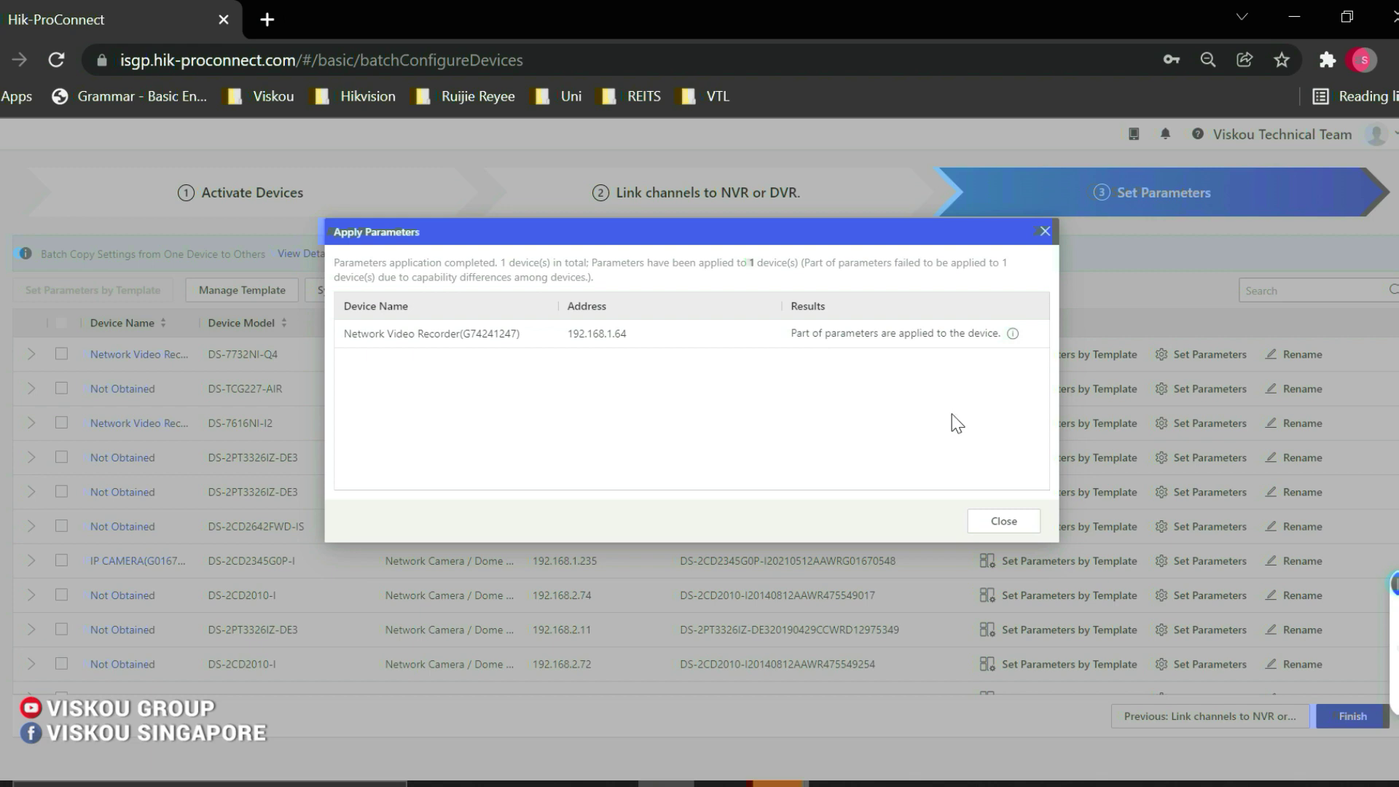
# Step: Close the apply results and open the 192.168.1.64 NVR's own parameter page
pyautogui.click(1010, 523)
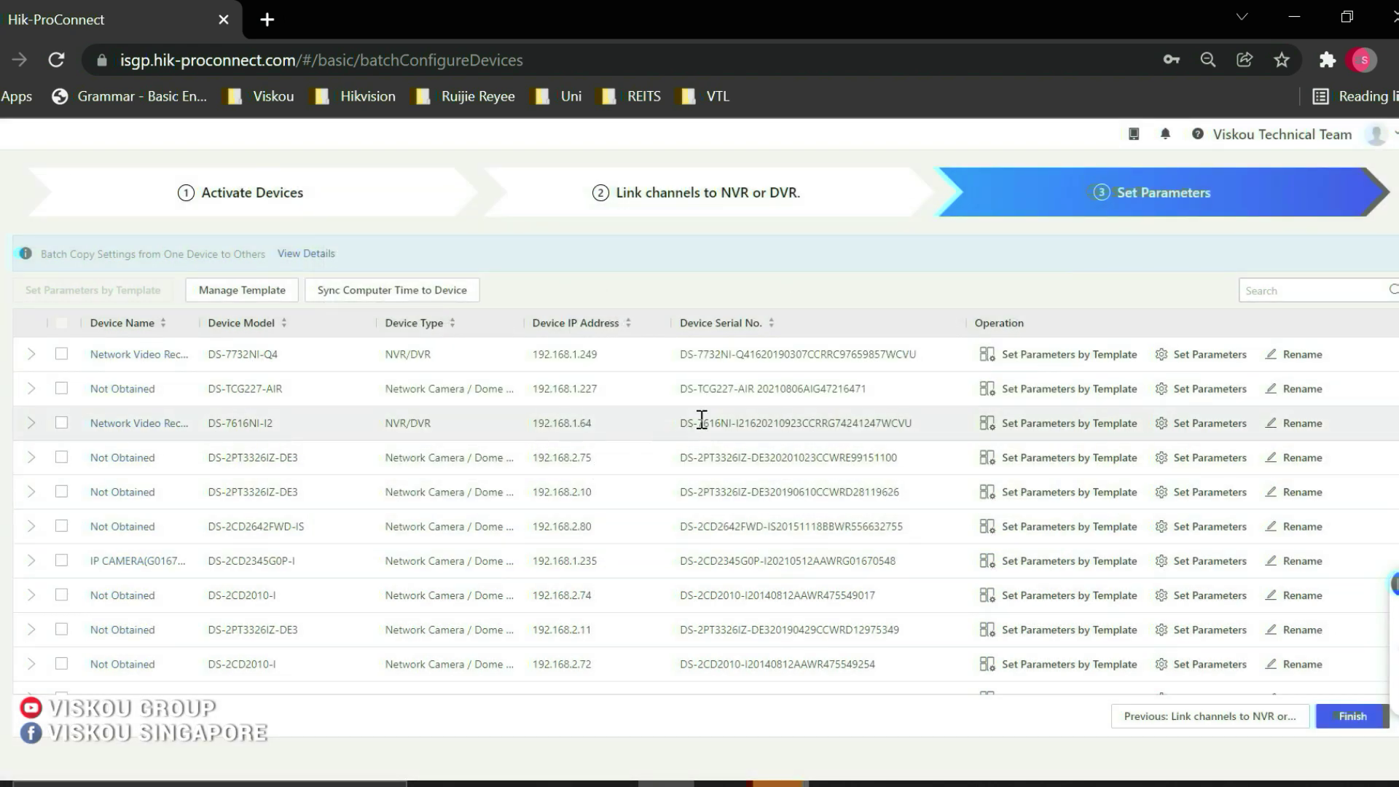
pyautogui.click(1188, 427)
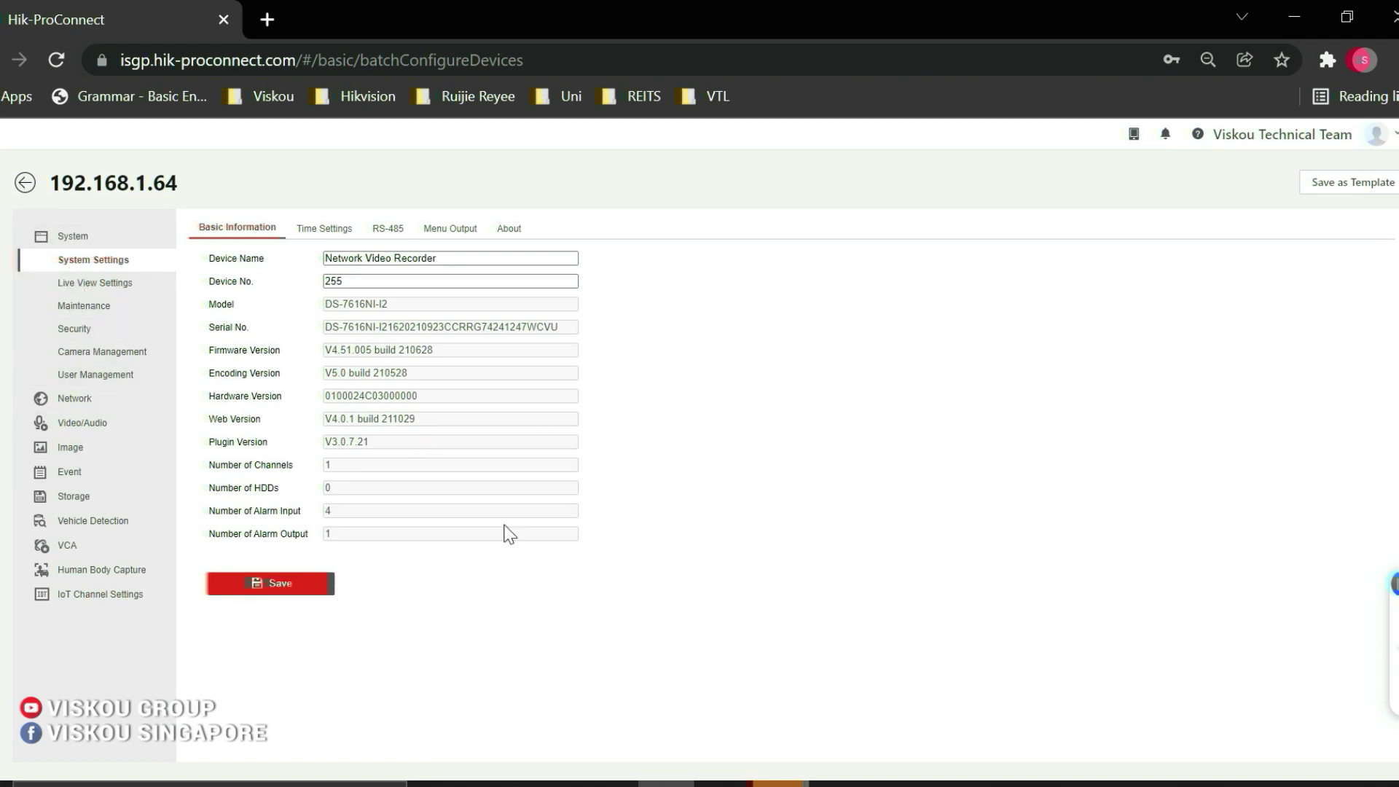
pyautogui.click(25, 183)
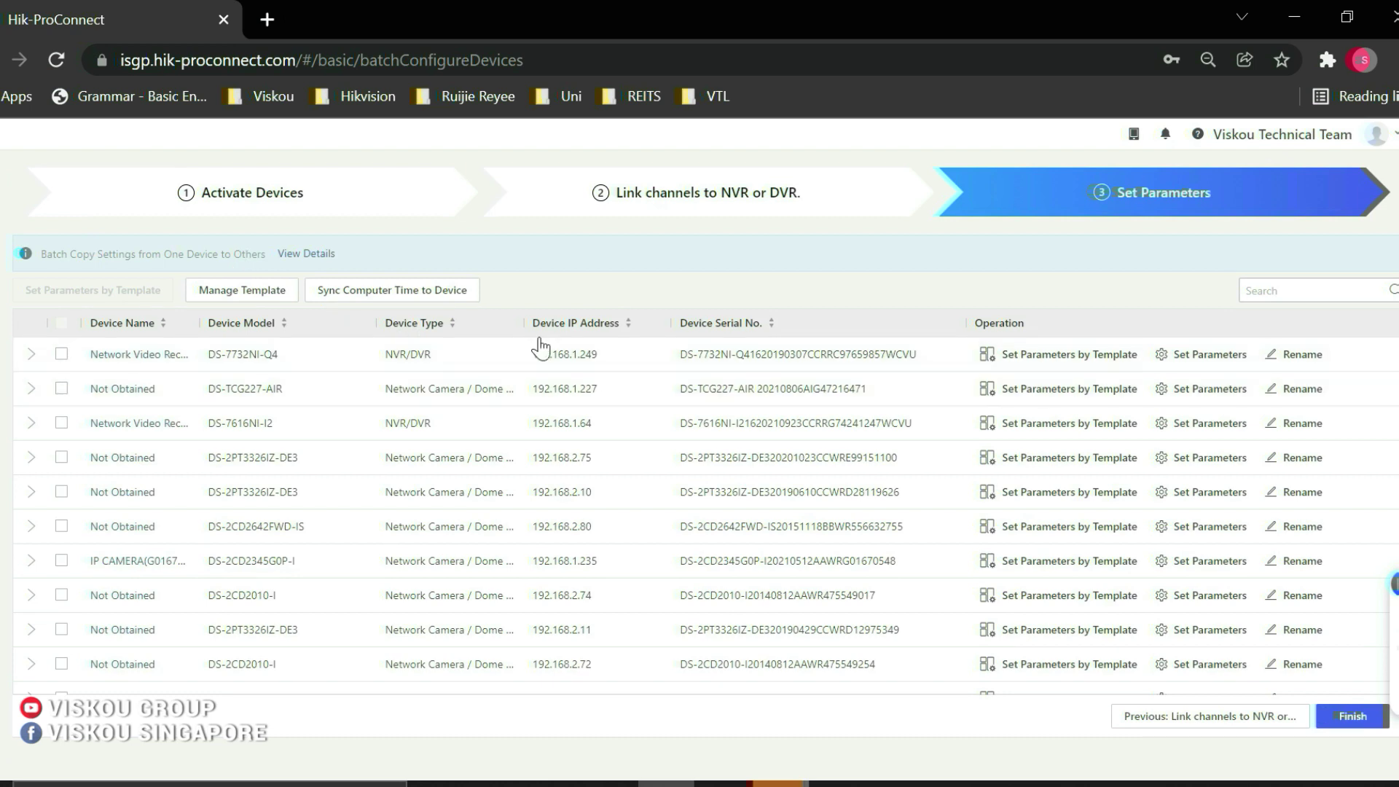
pyautogui.scroll(-3, 251, 462)
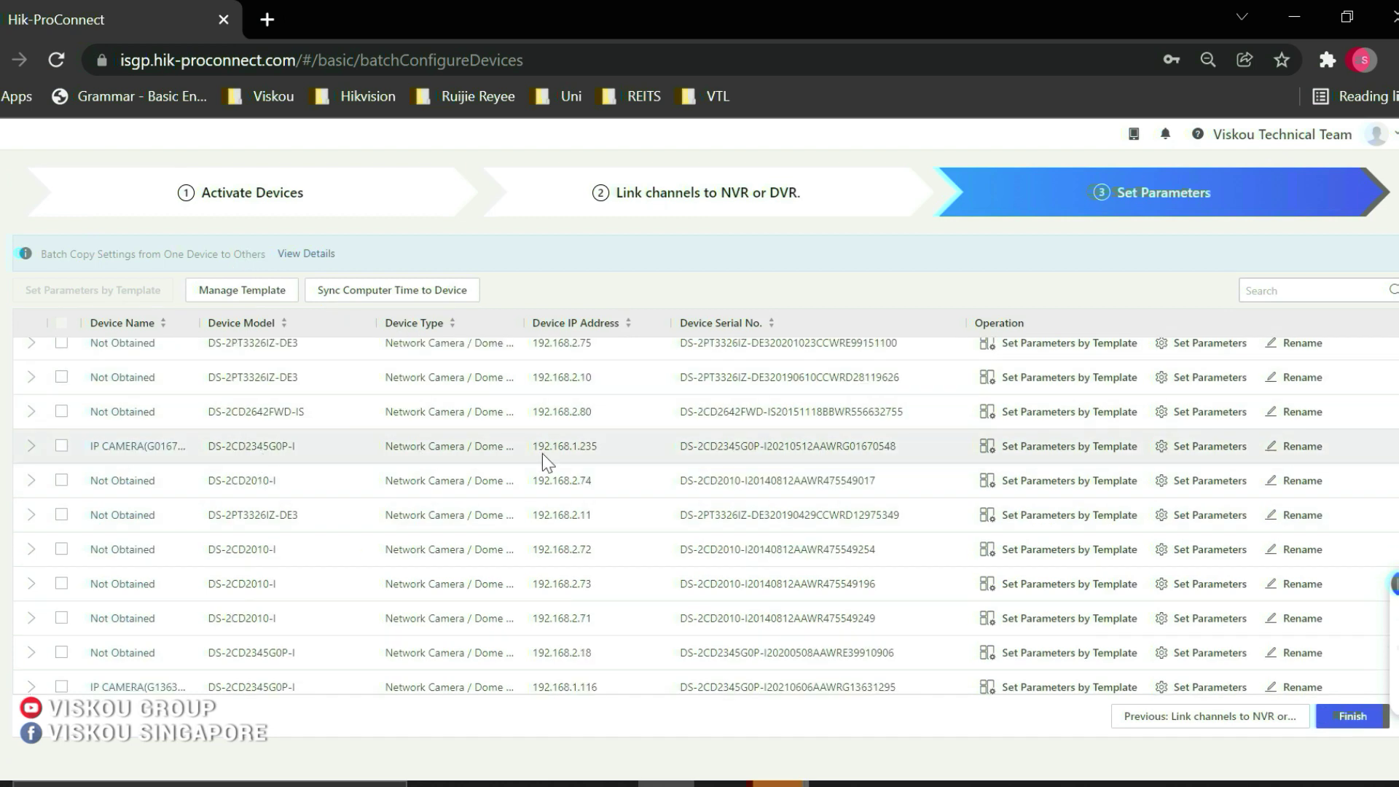
pyautogui.click(1084, 448)
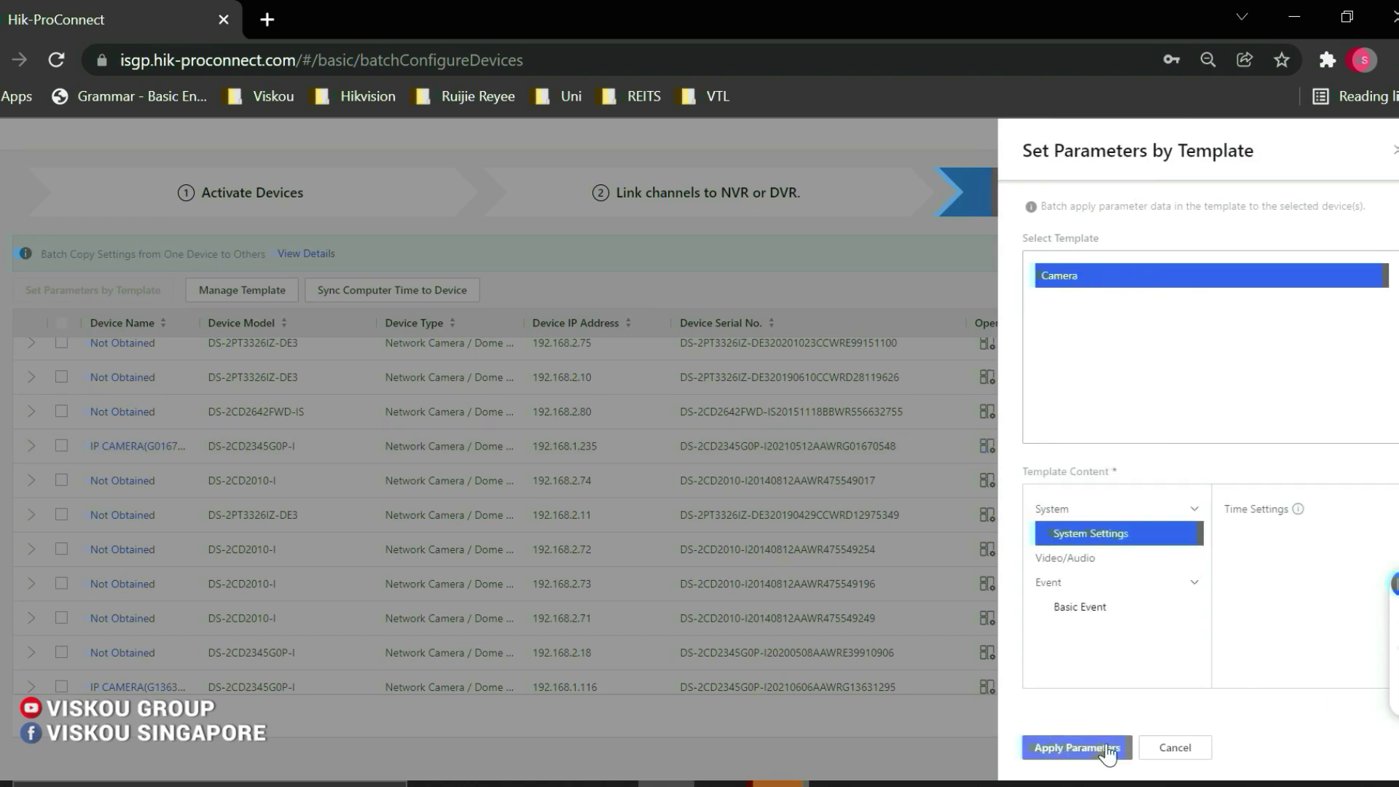
pyautogui.click(1157, 751)
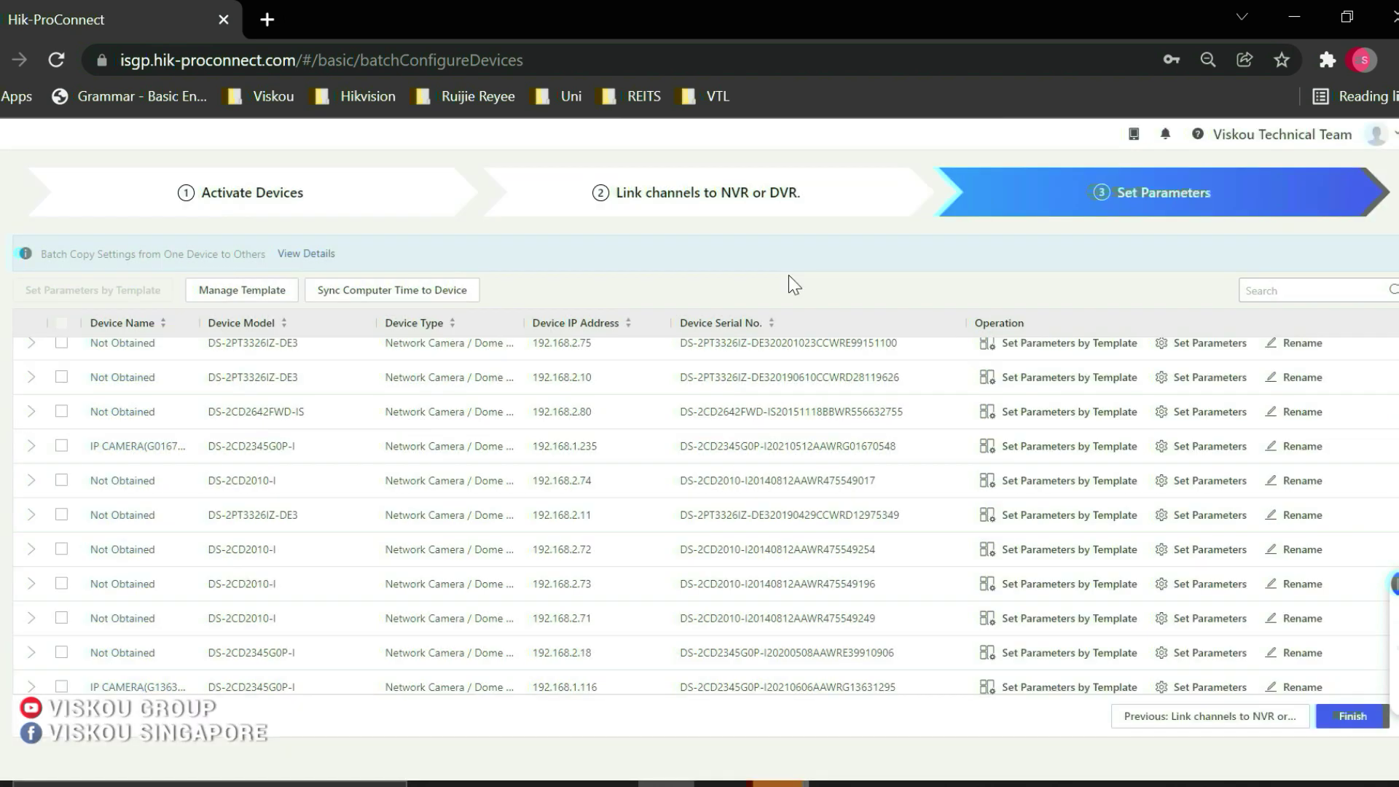